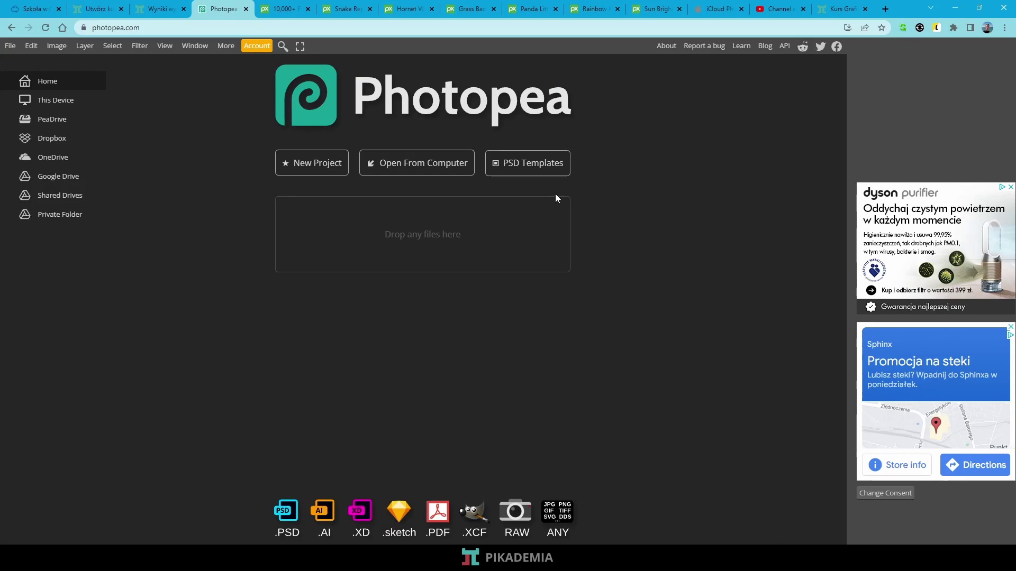
- Create a new project named Animals with the Full HD screen preset, 1920 × 1080 pixels and a white background
click(10, 47)
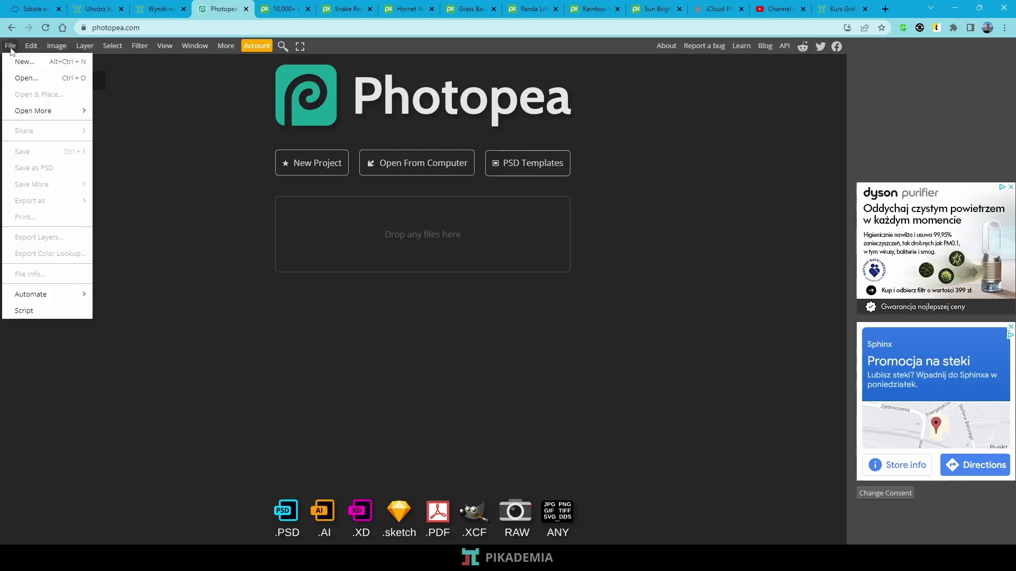
click(21, 62)
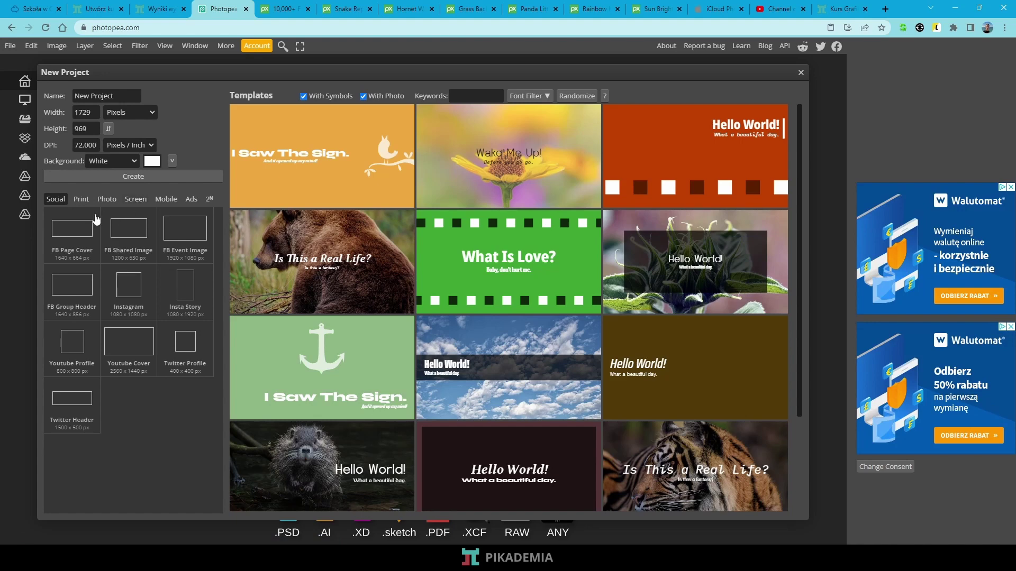
click(139, 201)
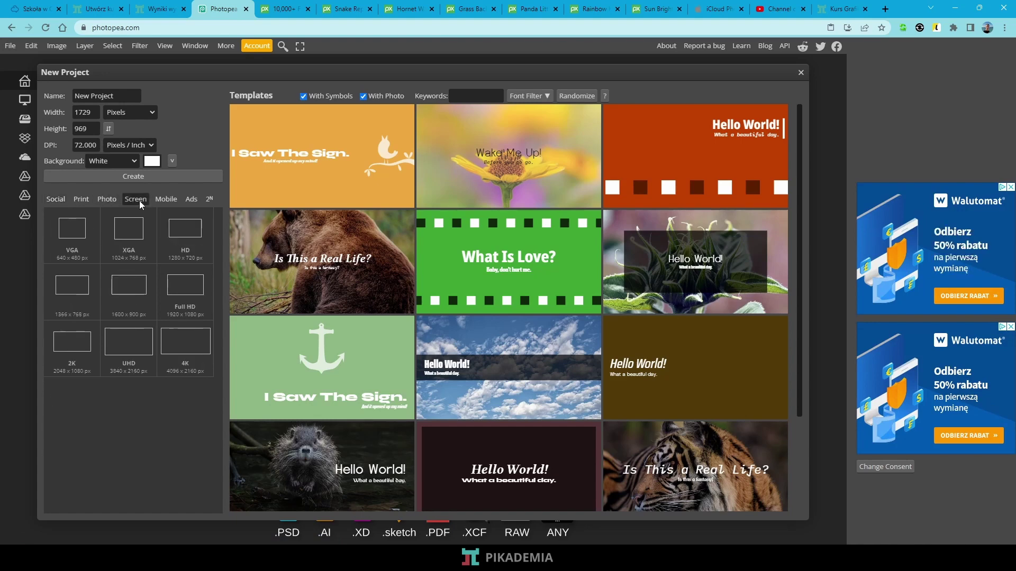
click(192, 302)
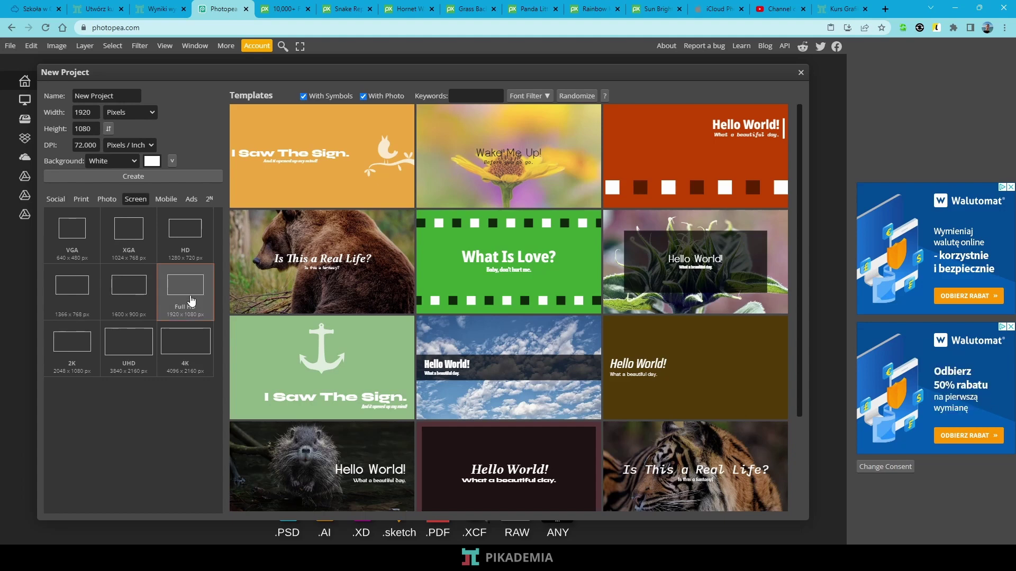
drag(117, 96, 55, 106)
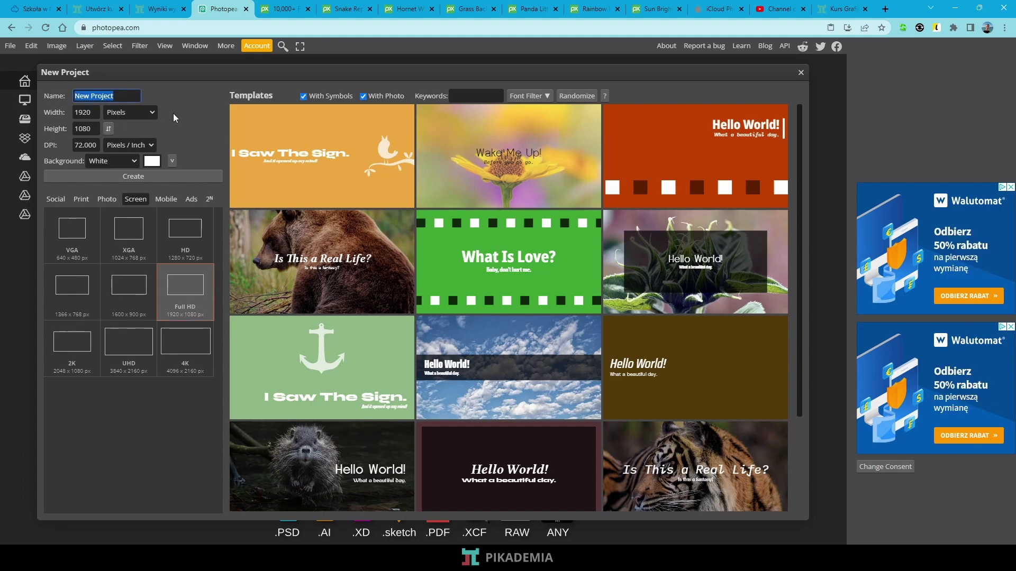
text(Animals)
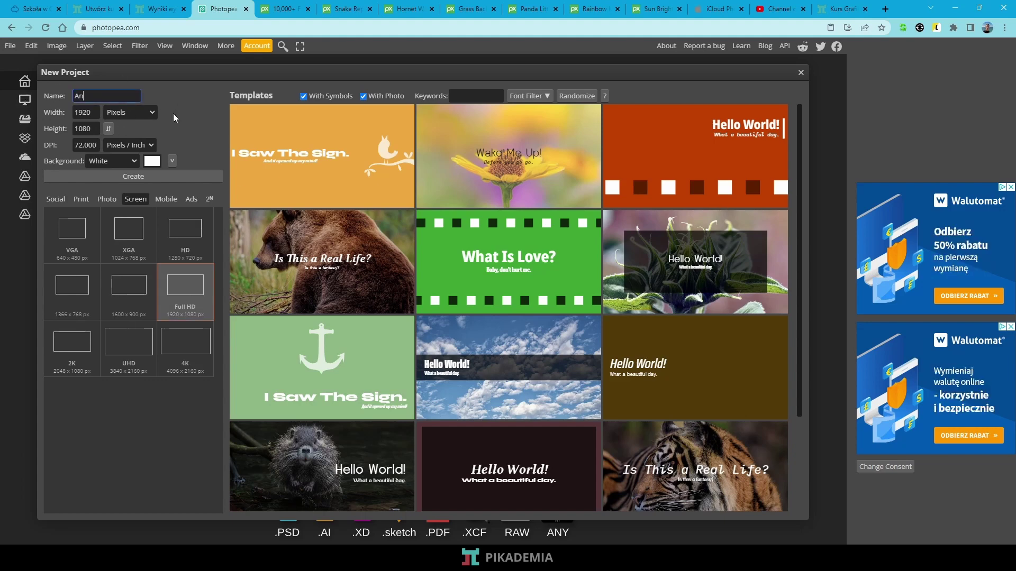
click(166, 174)
scroll(445, 241, up, 1)
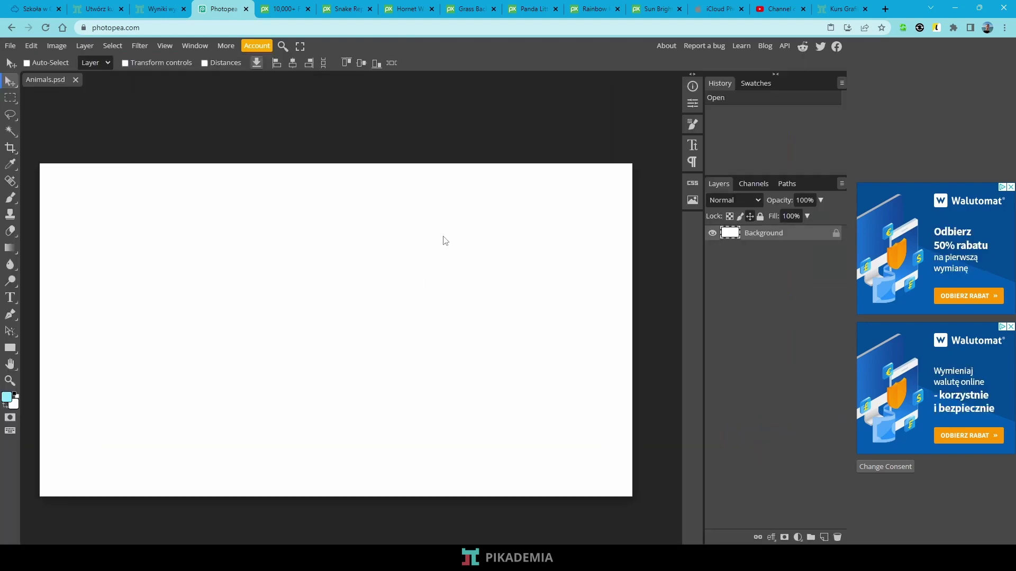
scroll(445, 241, up, 1)
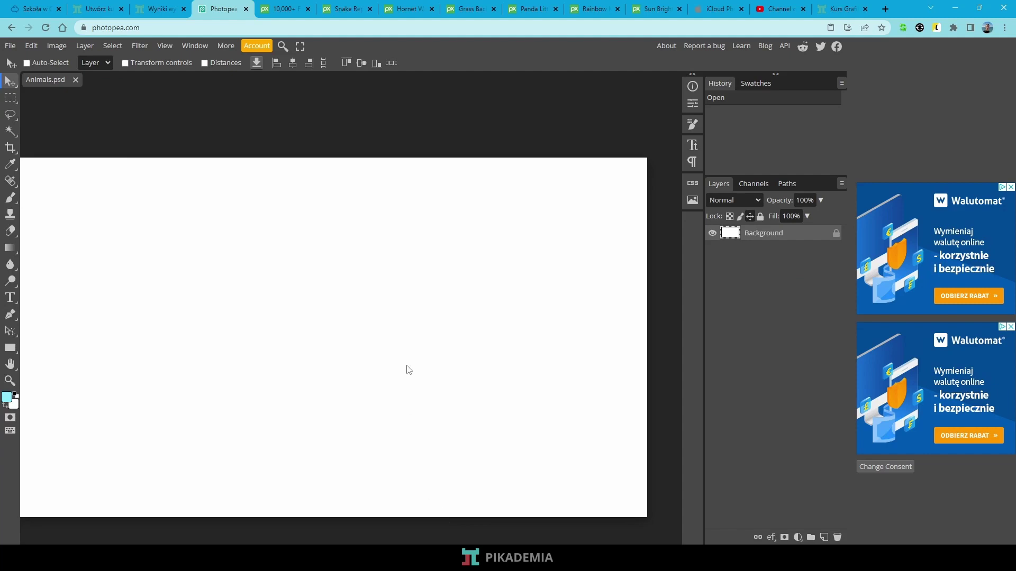
drag(408, 370, 448, 330)
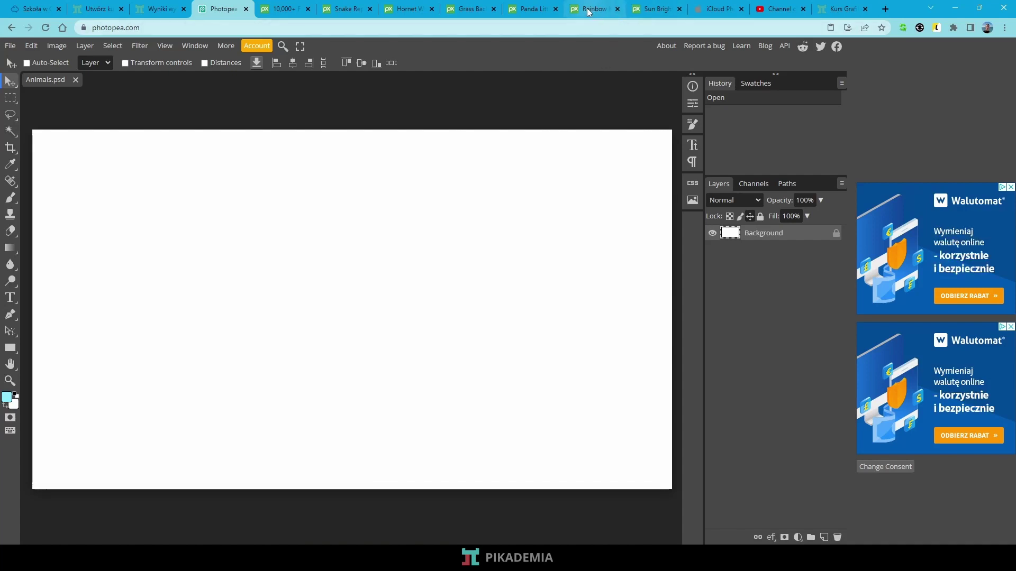
- From the open Pixabay pages, download the sun graphic as a 1280×1280 PNG and the rainbow graphic as a 1280-pixel-wide PNG
click(651, 10)
click(745, 270)
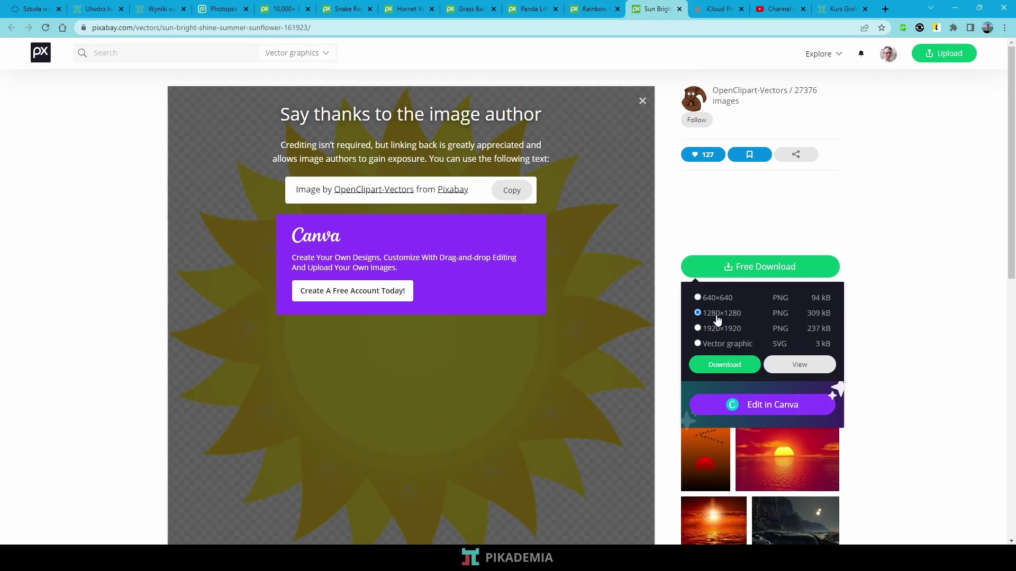
click(721, 369)
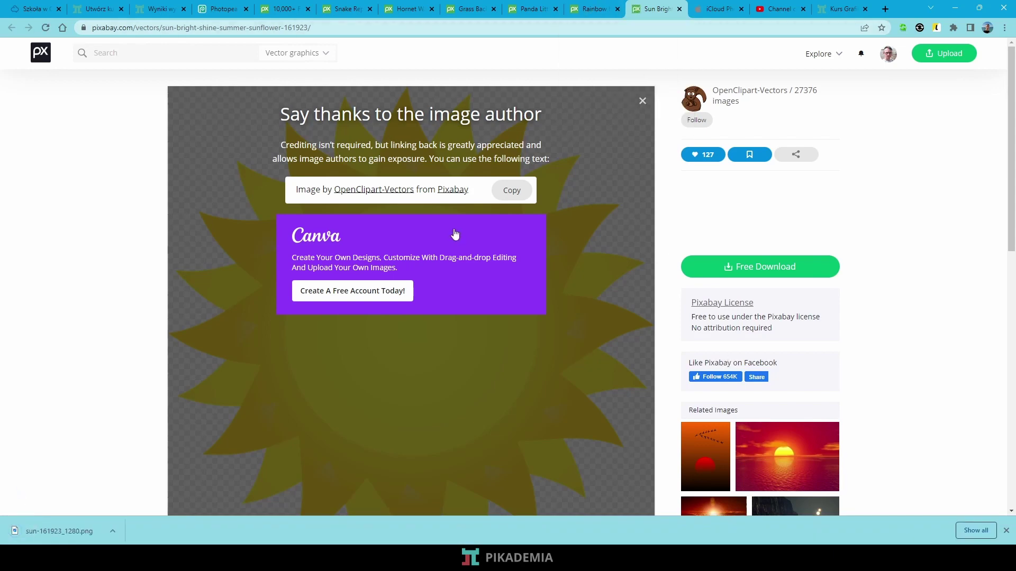
click(586, 9)
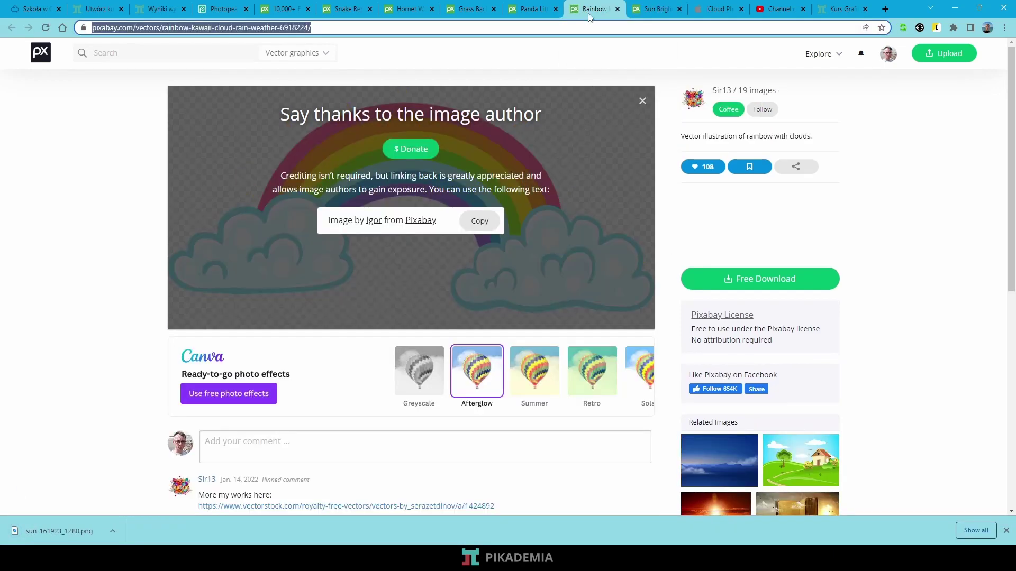
click(730, 281)
click(727, 377)
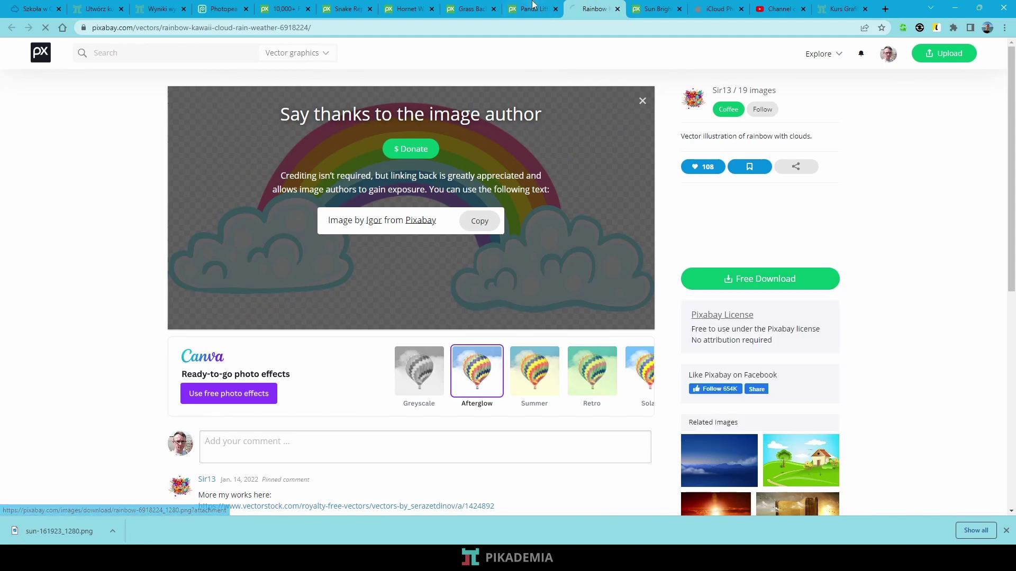
- Download the panda graphic as a 1913×1920 PNG and the grass border as a 1920×960 PNG from their Pixabay pages
click(532, 9)
click(778, 258)
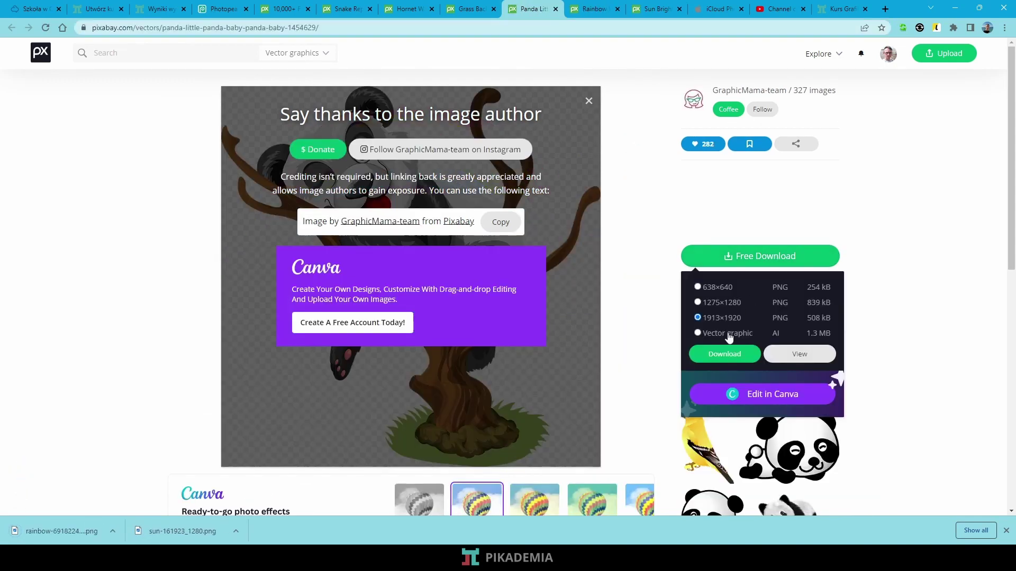
click(721, 355)
click(475, 5)
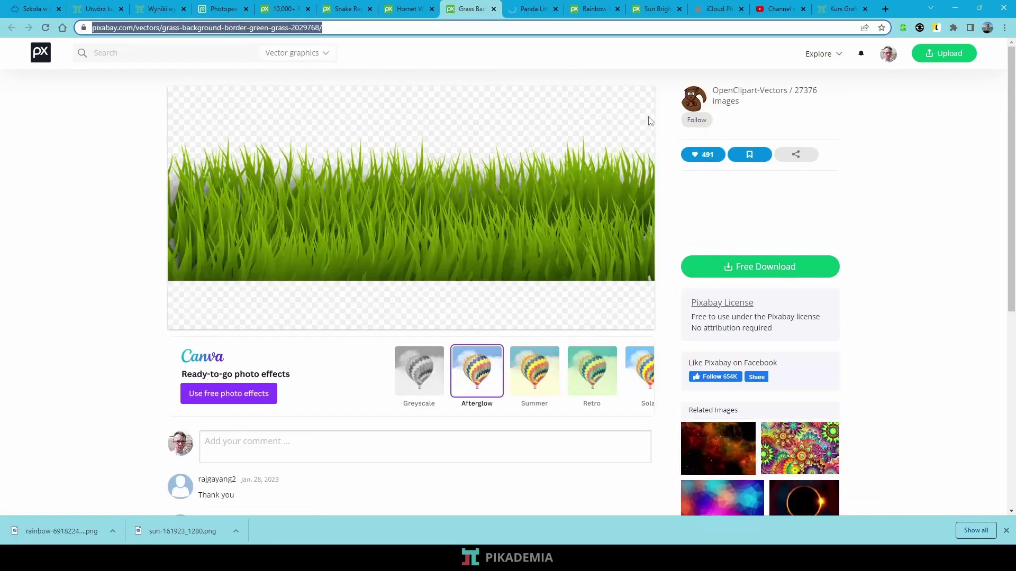
click(741, 266)
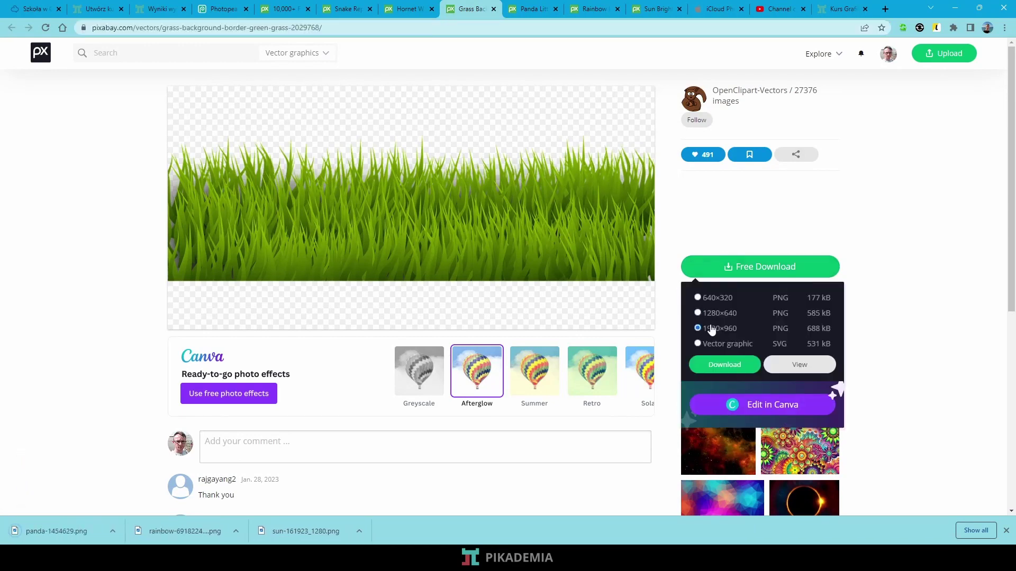
click(723, 364)
- Download the hornet graphic as a 586×640 PNG and the snake graphic as a 1280×882 PNG from their Pixabay pages
click(407, 9)
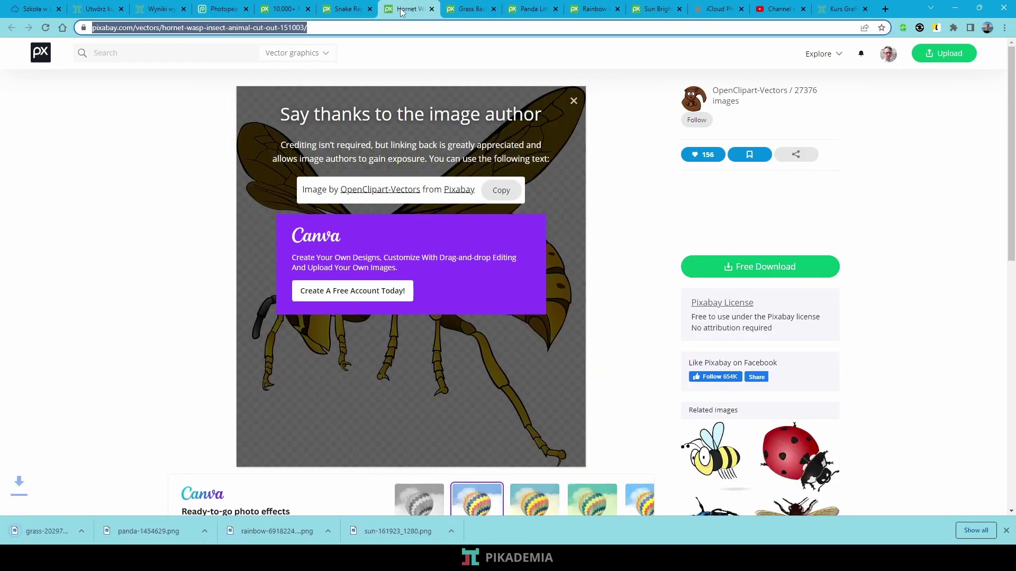
click(743, 268)
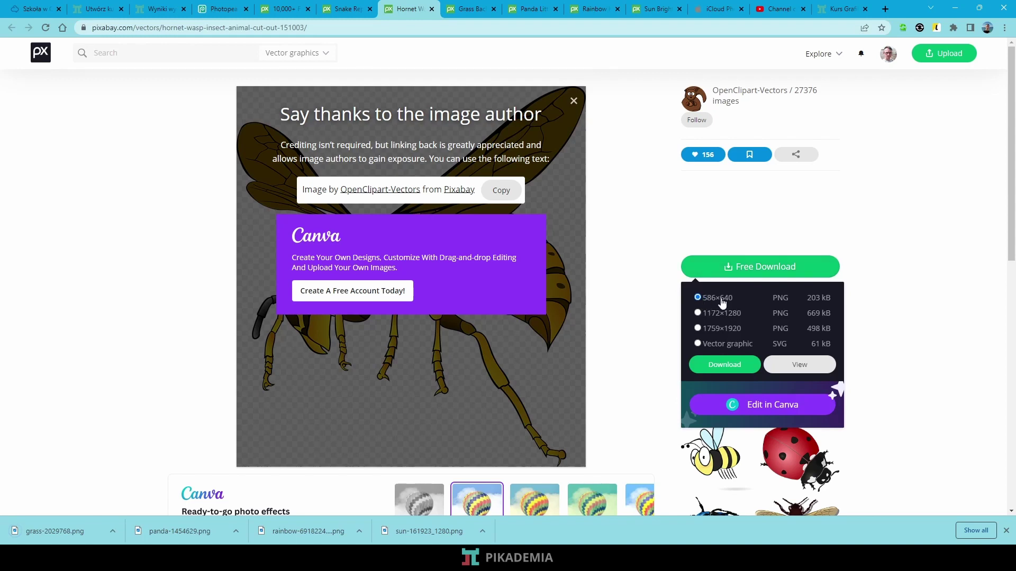
click(745, 365)
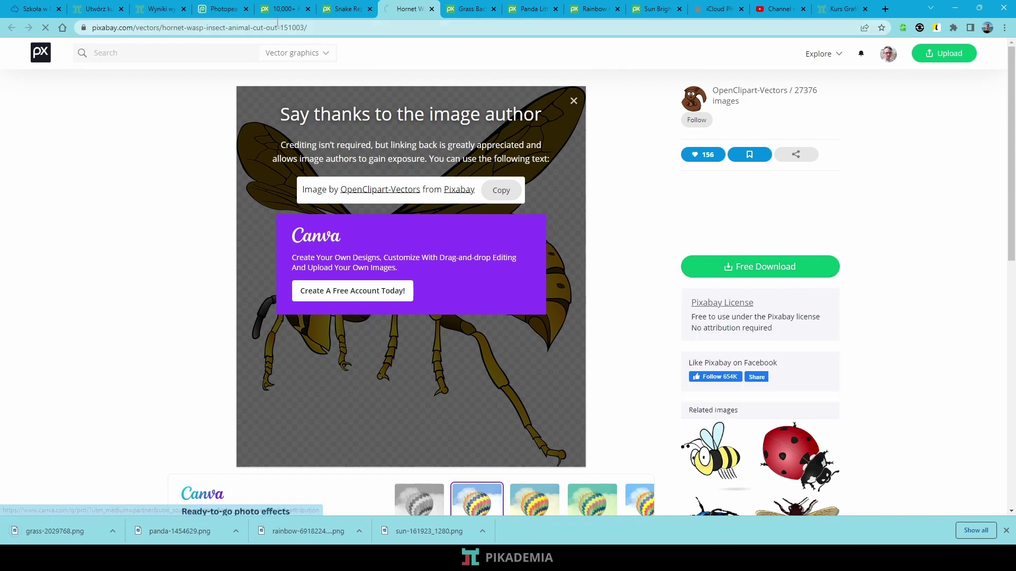
key(ctrl+shift+Tab)
click(775, 271)
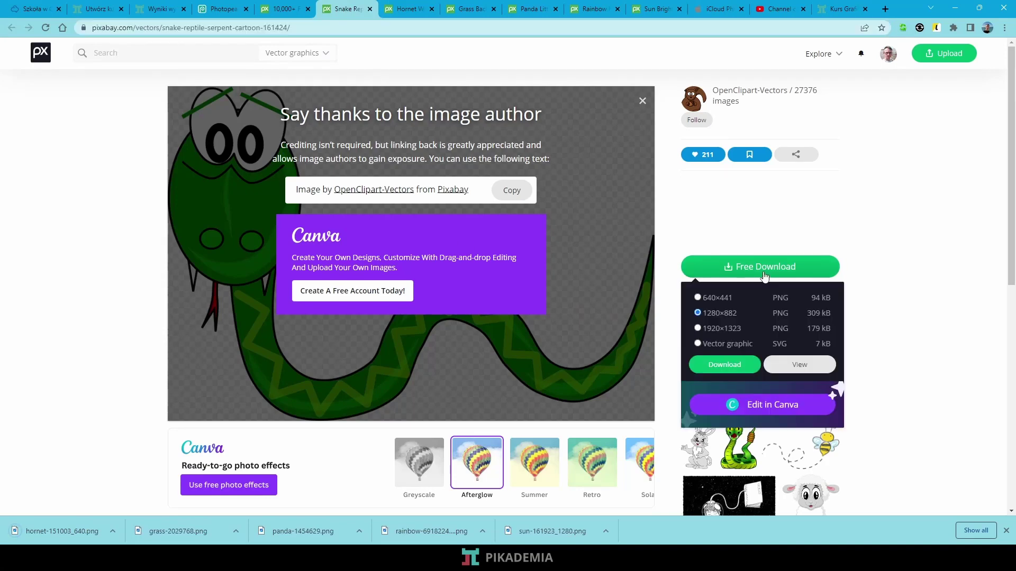
click(737, 364)
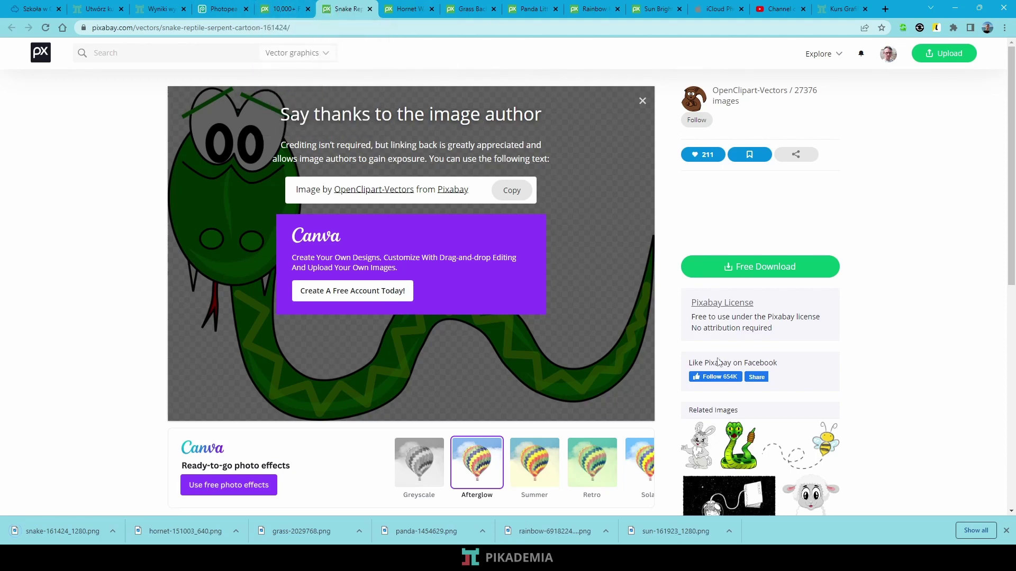
- Return to Photopea and open the snake, hornet, grass, panda, rainbow and sun PNG files from the Downloads folder
mouse_move(777, 555)
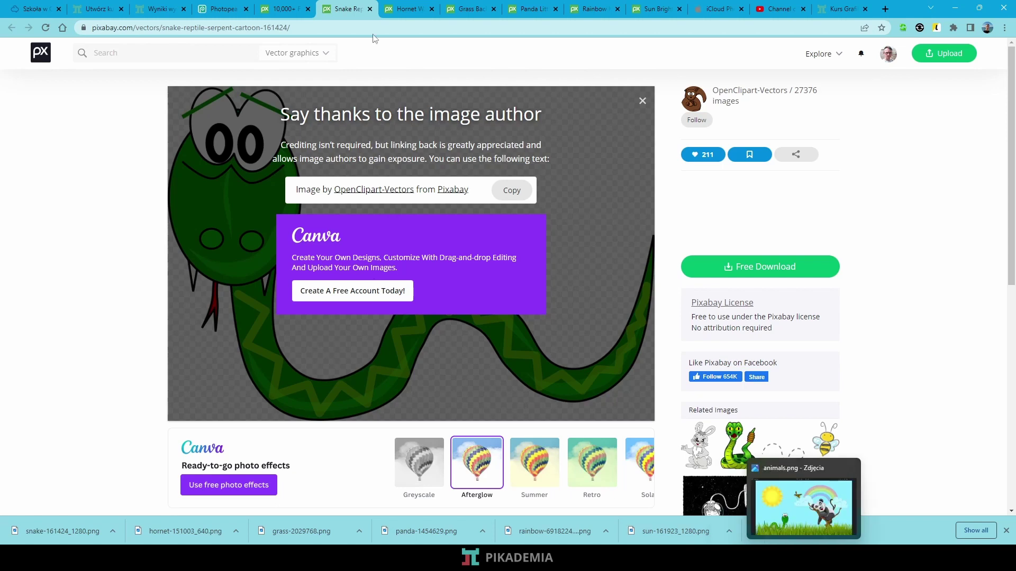
click(214, 11)
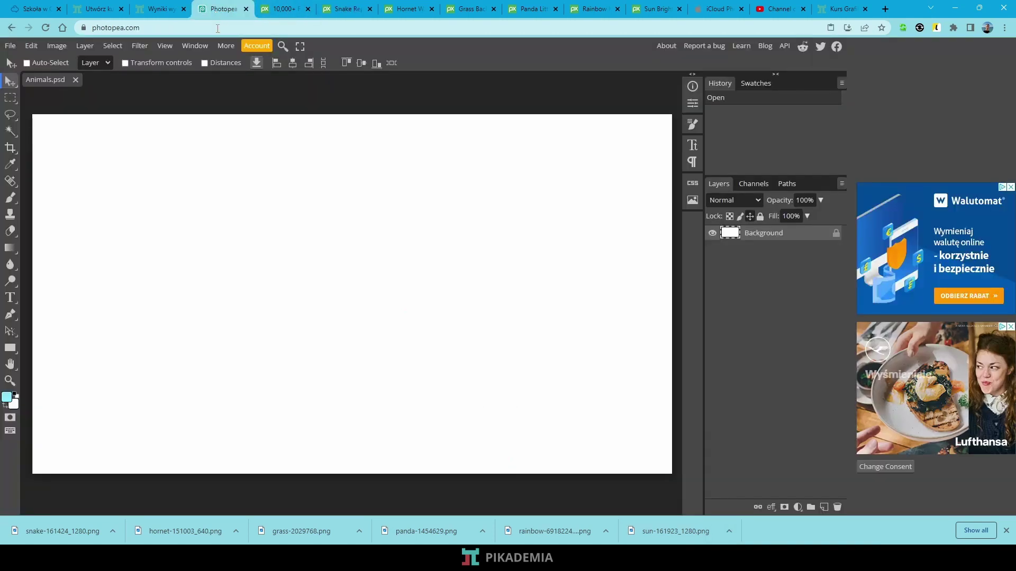
click(14, 47)
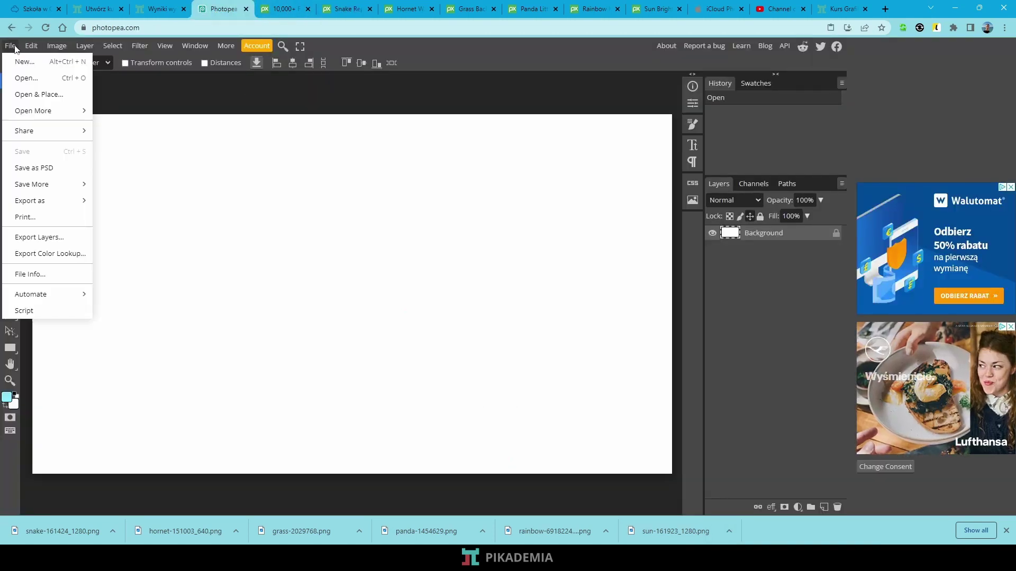
click(25, 78)
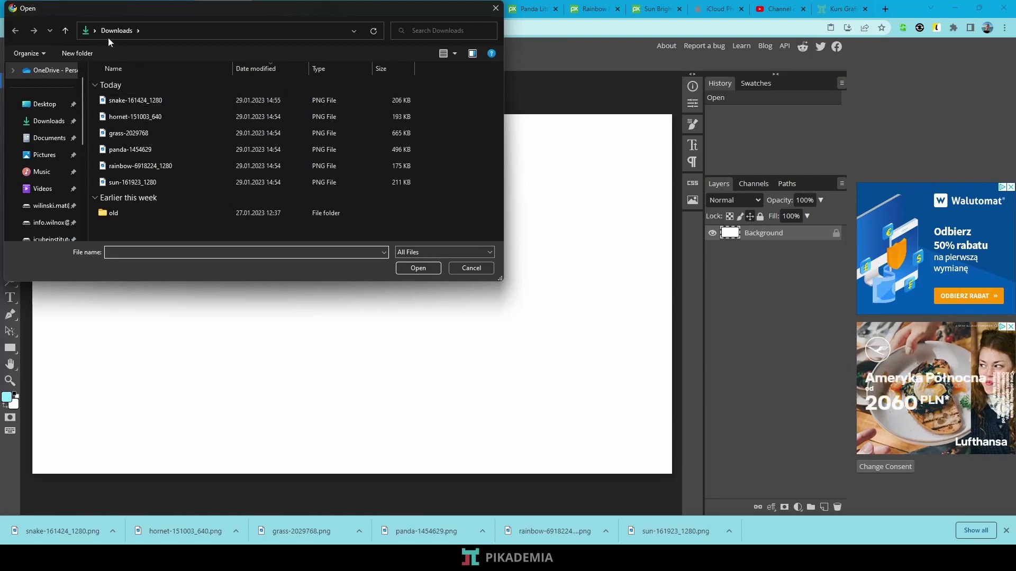
click(132, 96)
shift+click(143, 183)
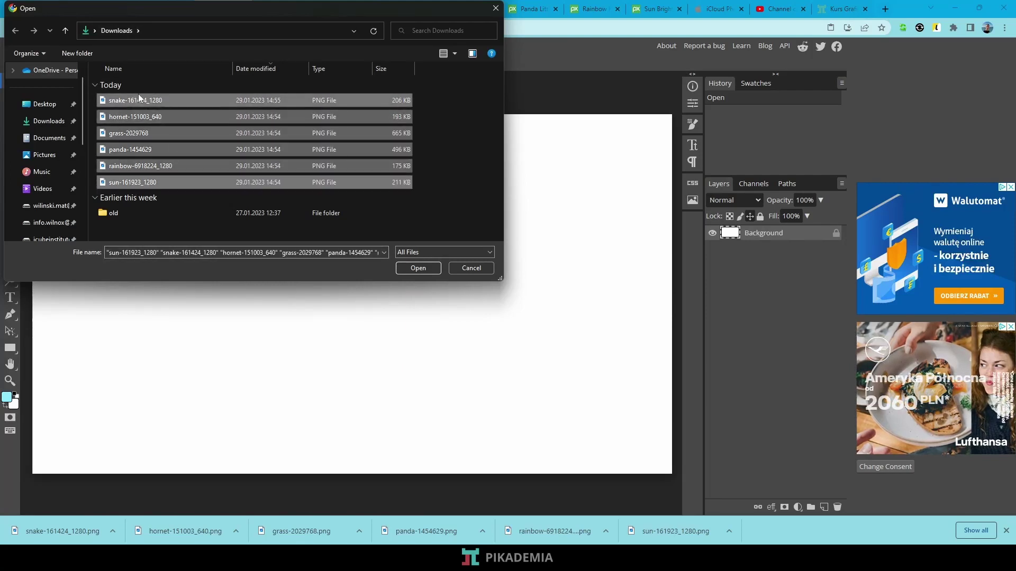
click(418, 267)
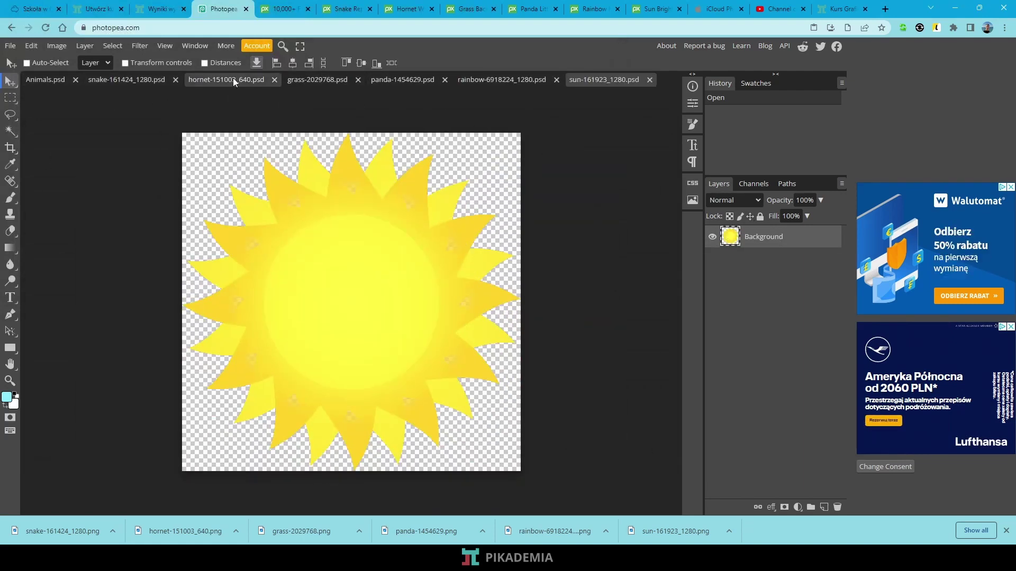
- Copy the whole grass image into the Animals document and move it down to the canvas's lower edge
click(341, 79)
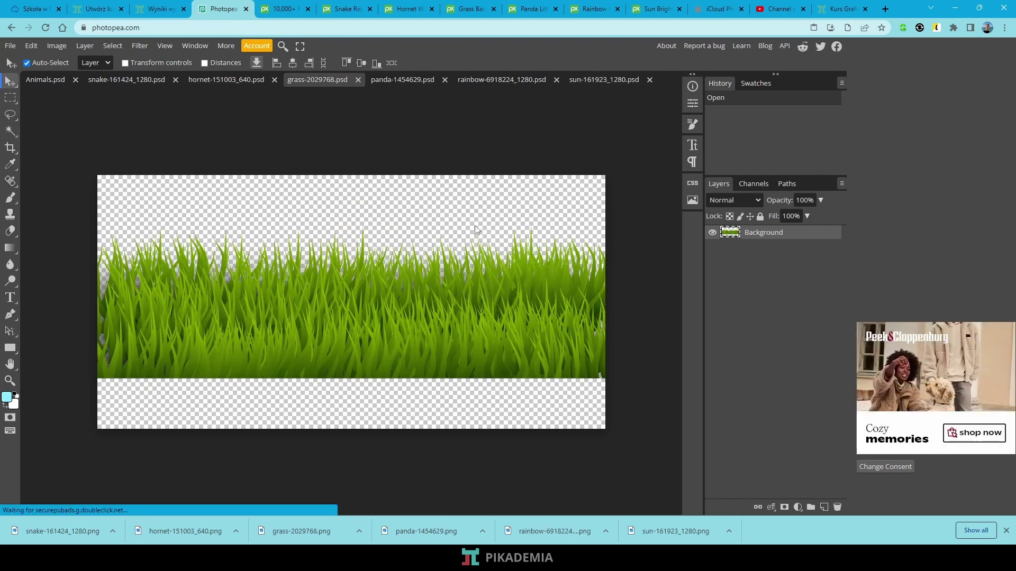
key(ctrl+a)
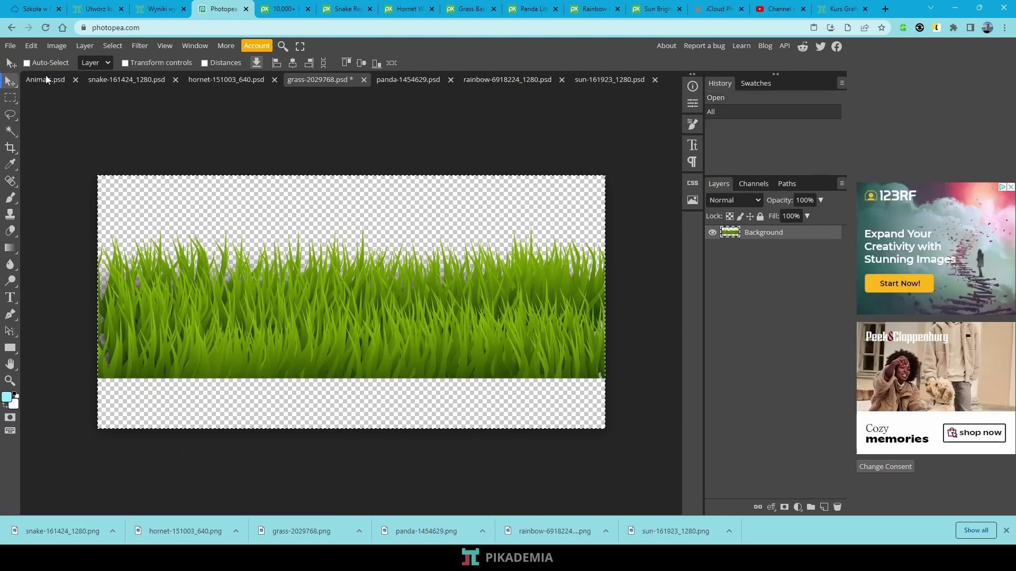
click(46, 79)
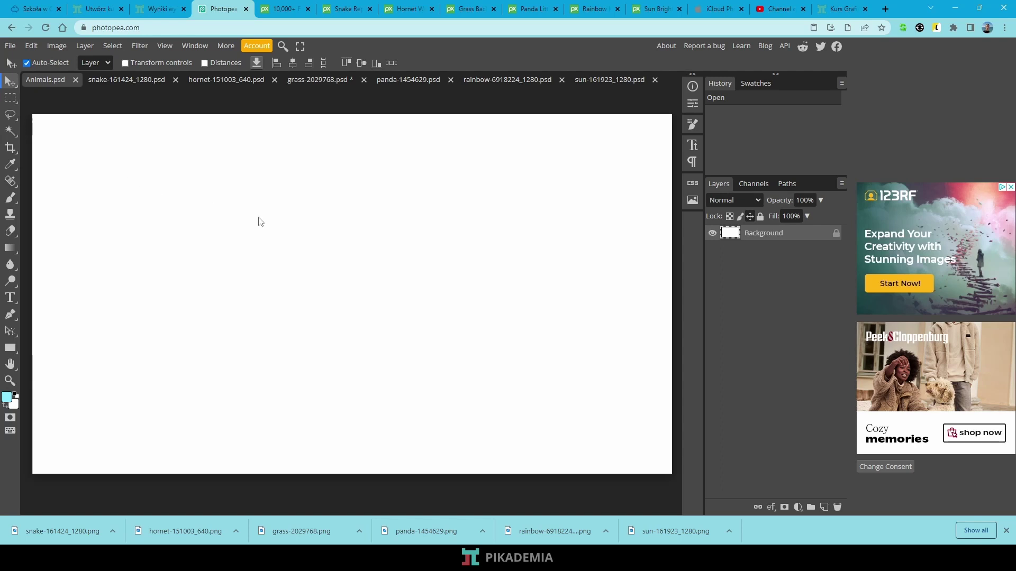
key(ctrl+v)
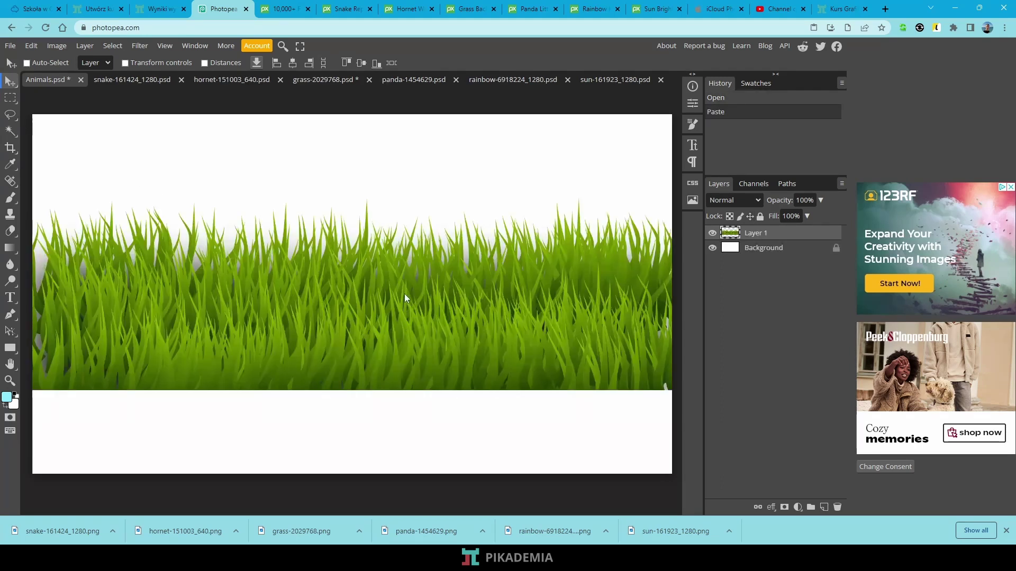
drag(405, 293, 406, 438)
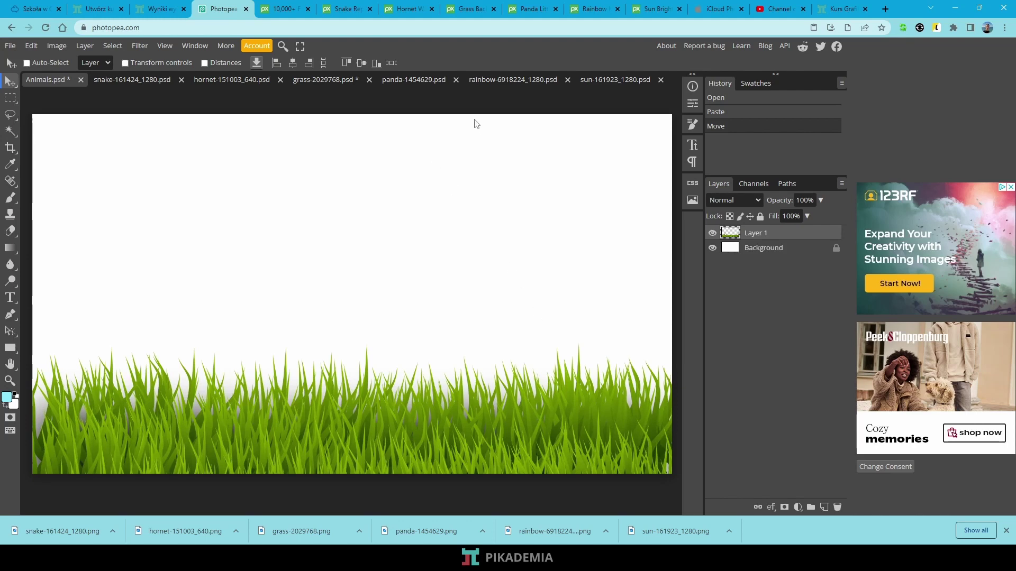
- Copy the whole sun image and paste it into the Animals document above the grass layer
click(595, 80)
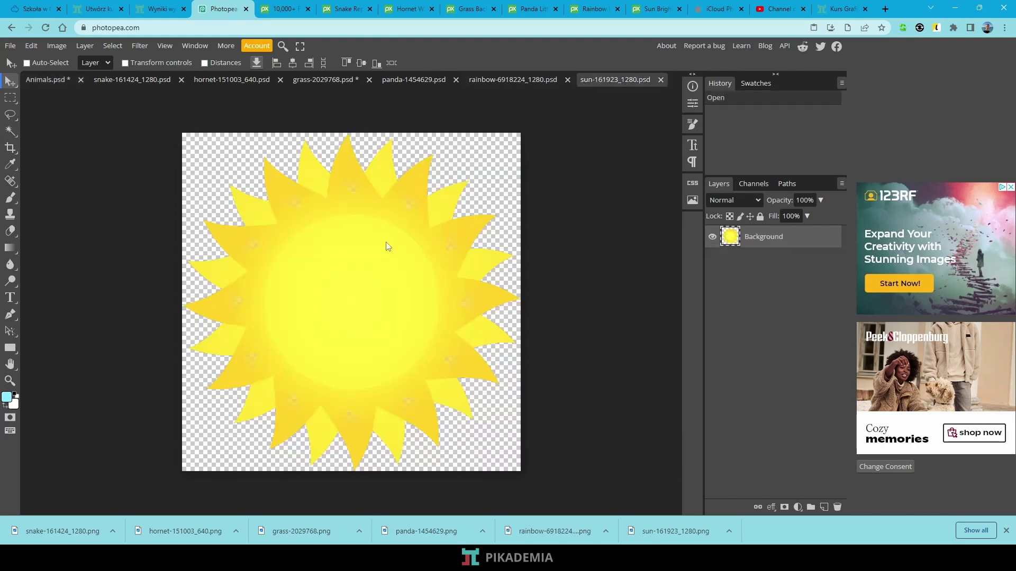
key(ctrl+a)
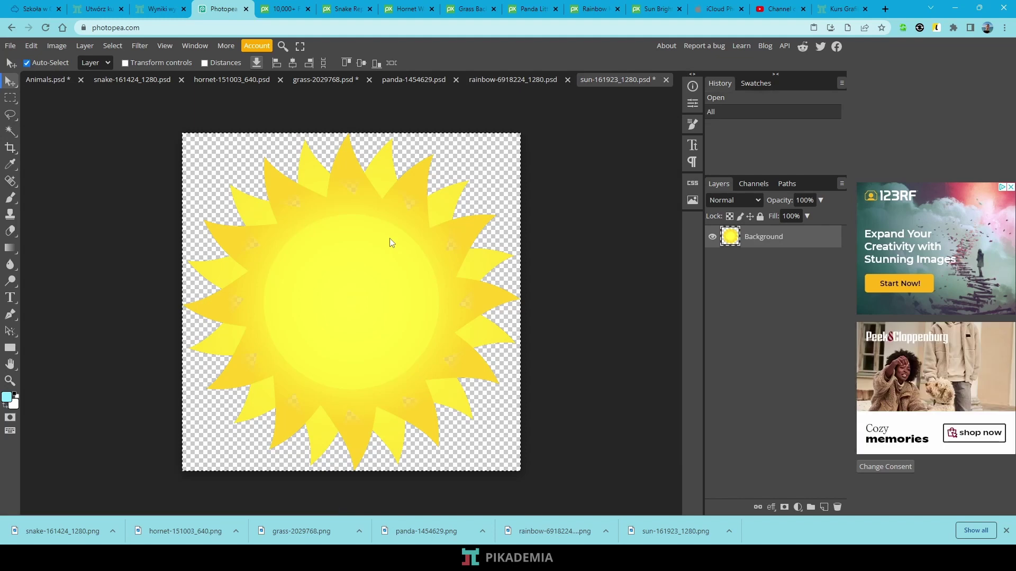
click(56, 83)
key(ctrl+v)
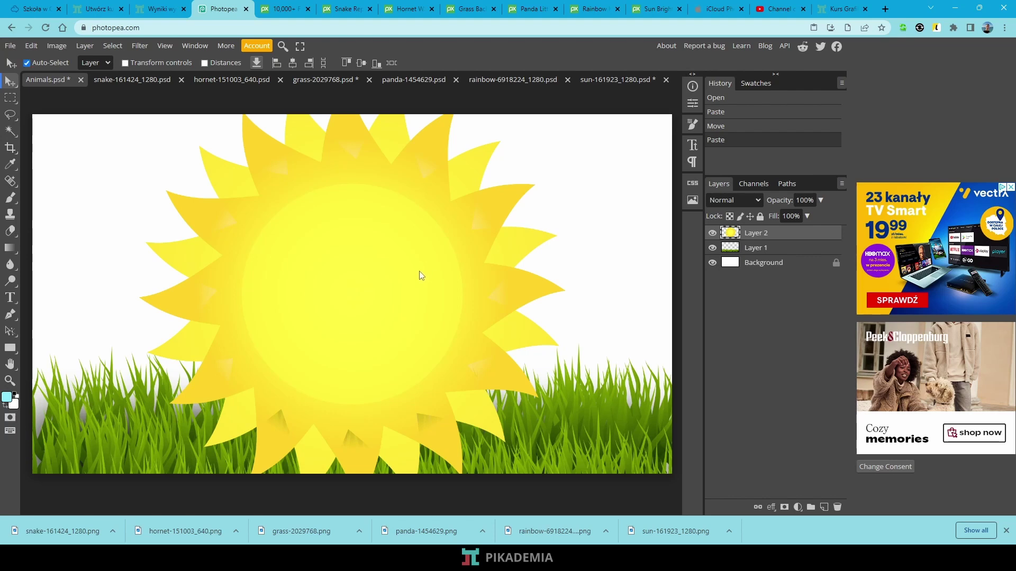
- Scale the sun layer proportionally to about 32% and position it in the canvas's upper-left area, centred near X 308, Y 288 px
key(ctrl+alt+t)
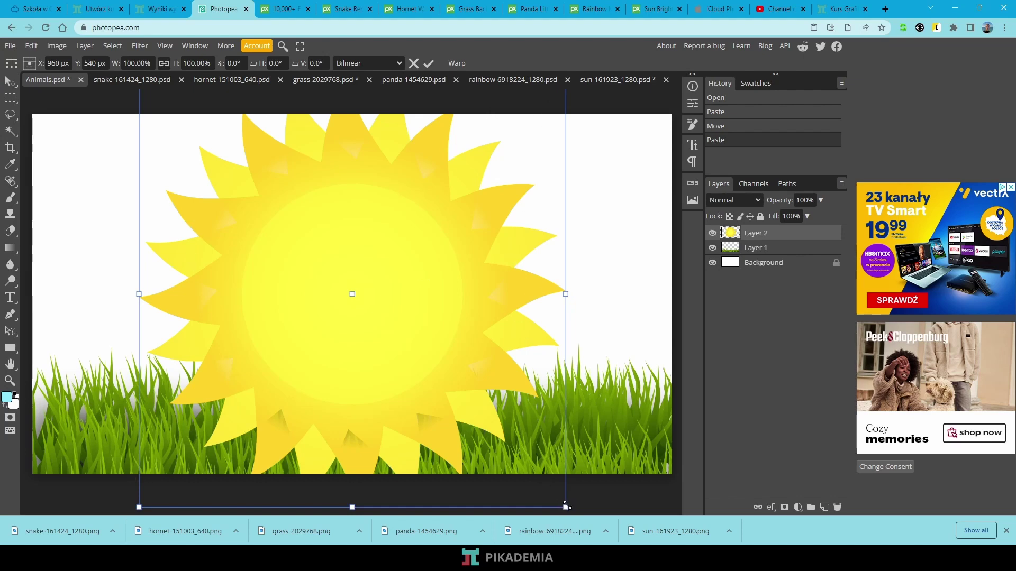
drag(566, 507, 301, 254)
drag(256, 186, 178, 252)
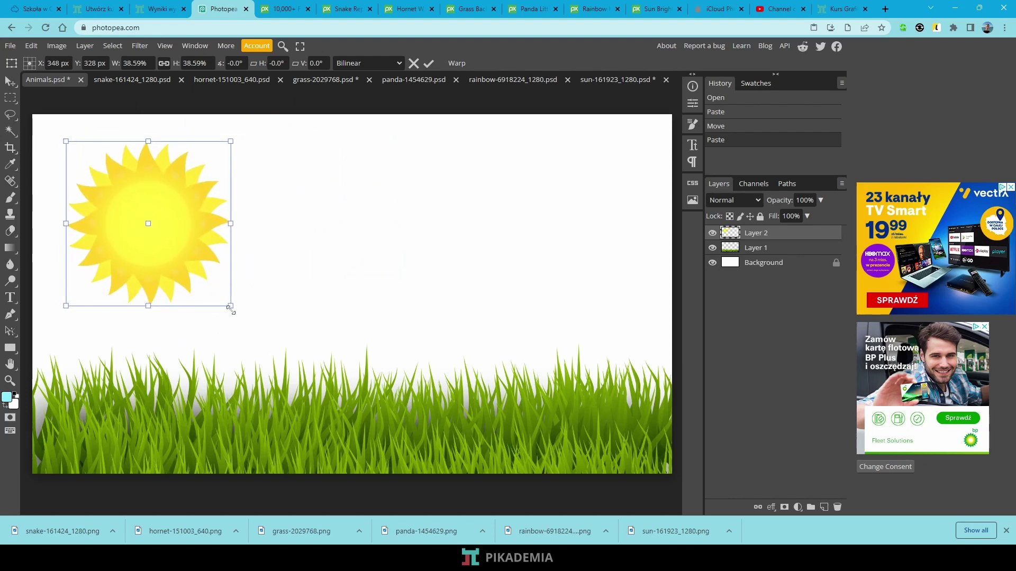
drag(231, 307, 204, 270)
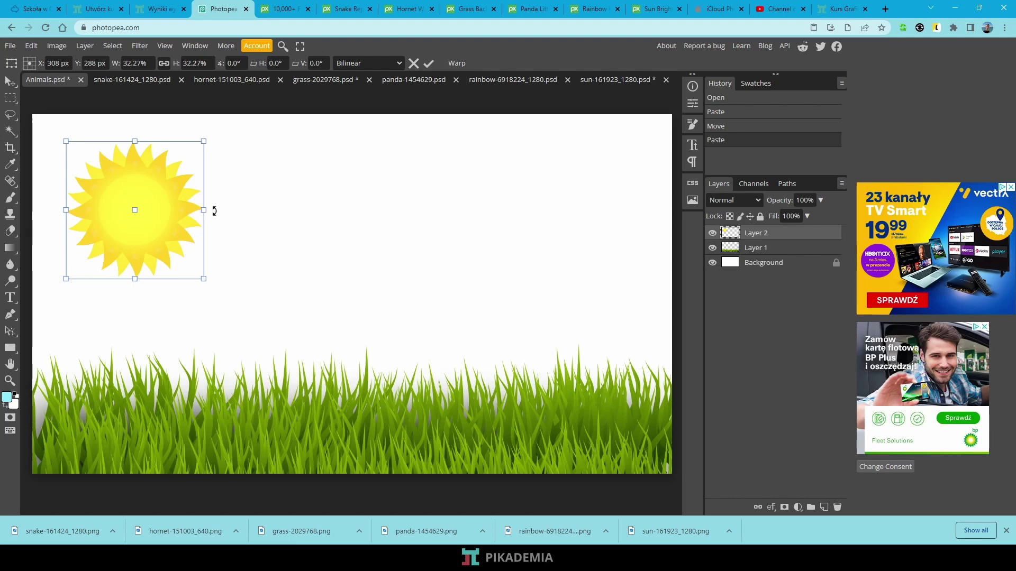
- Try tilting the sun by about -11°, reset its rotation to 0° and apply the transform
mouse_move(214, 210)
mouse_down()
mouse_move(208, 179)
mouse_move(212, 195)
mouse_up()
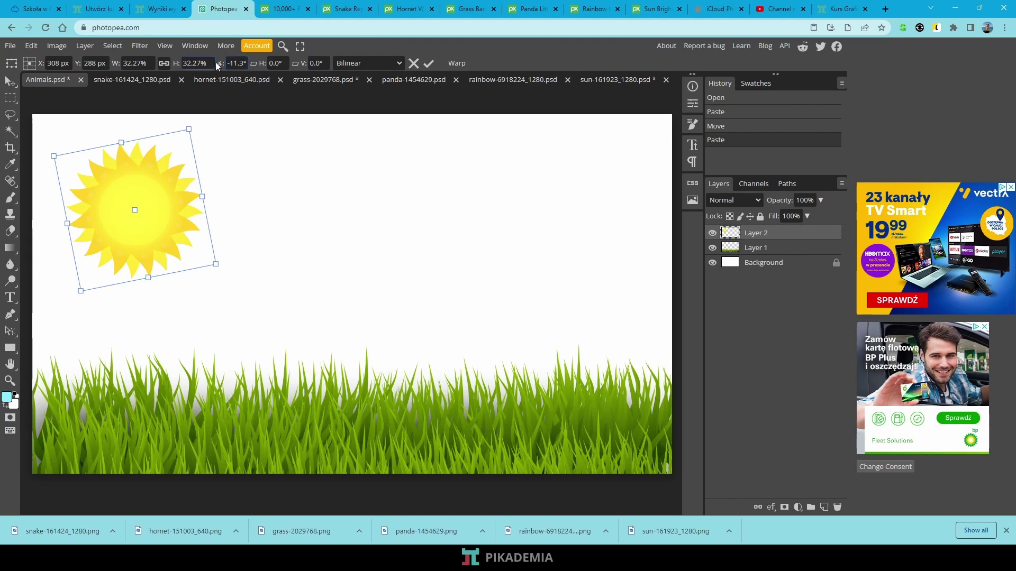
mouse_move(226, 66)
mouse_down()
mouse_move(246, 63)
mouse_move(224, 64)
mouse_up()
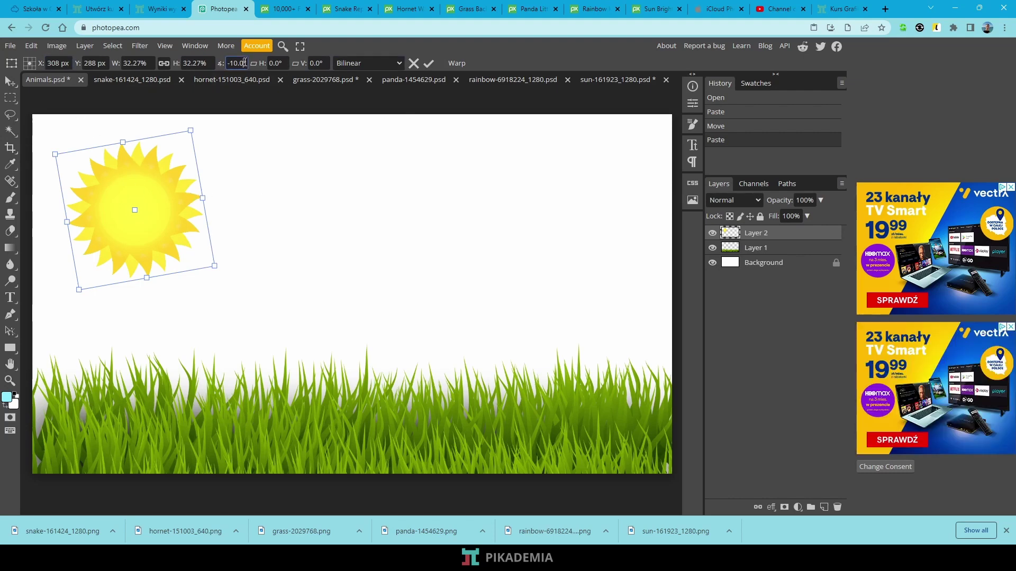
click(216, 63)
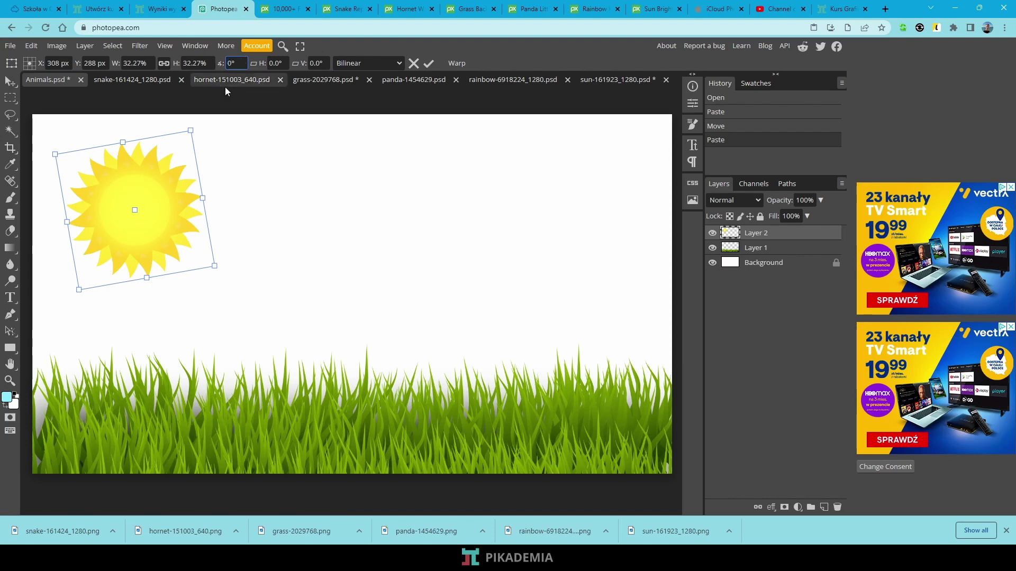
text(0)
key(Tab)
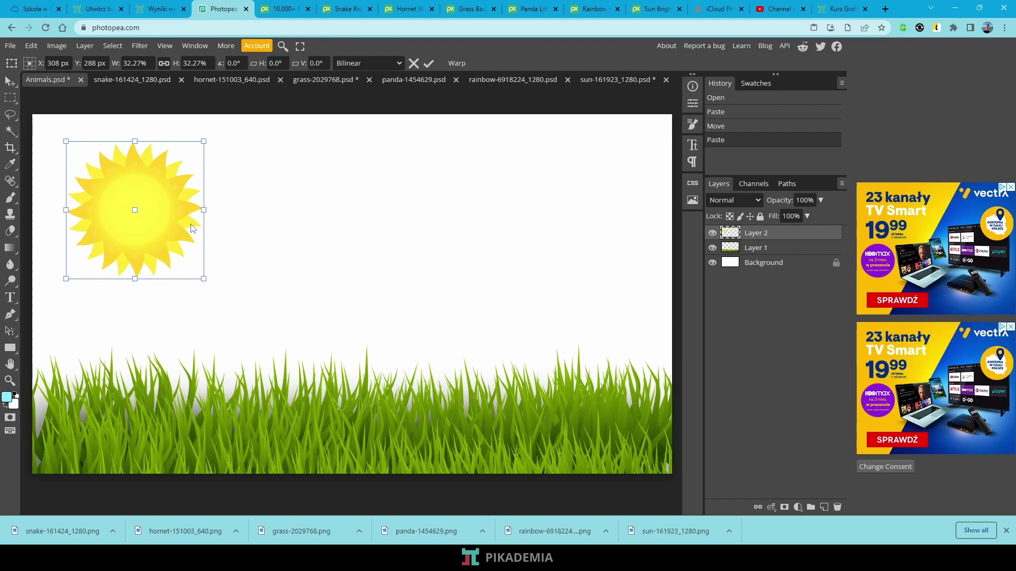
click(429, 64)
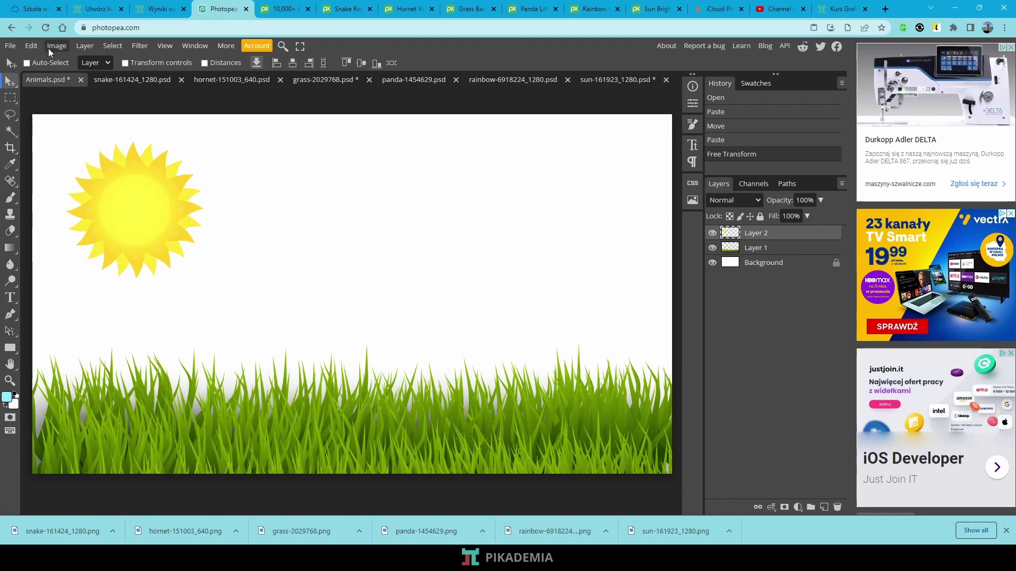
click(32, 46)
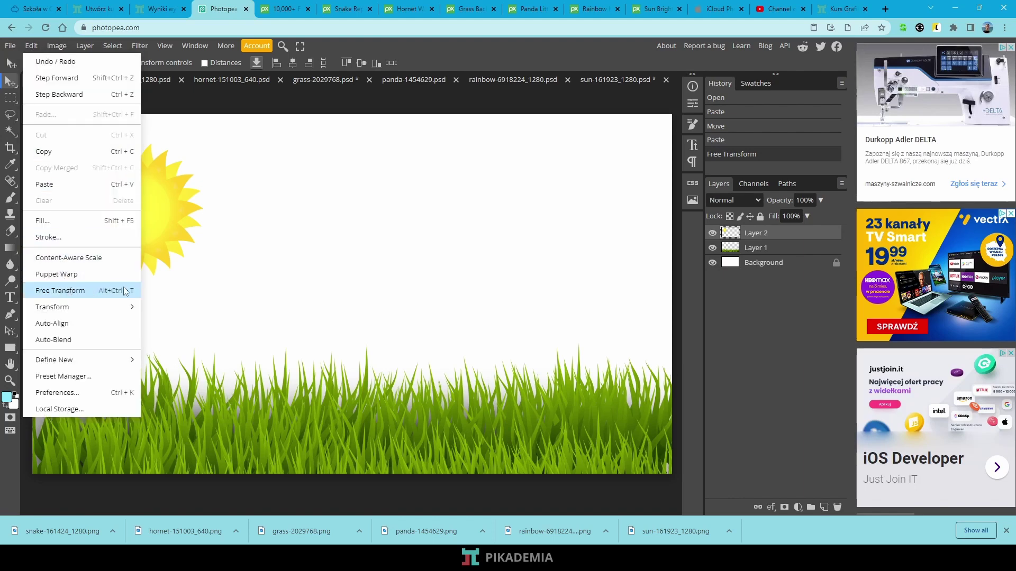
click(88, 288)
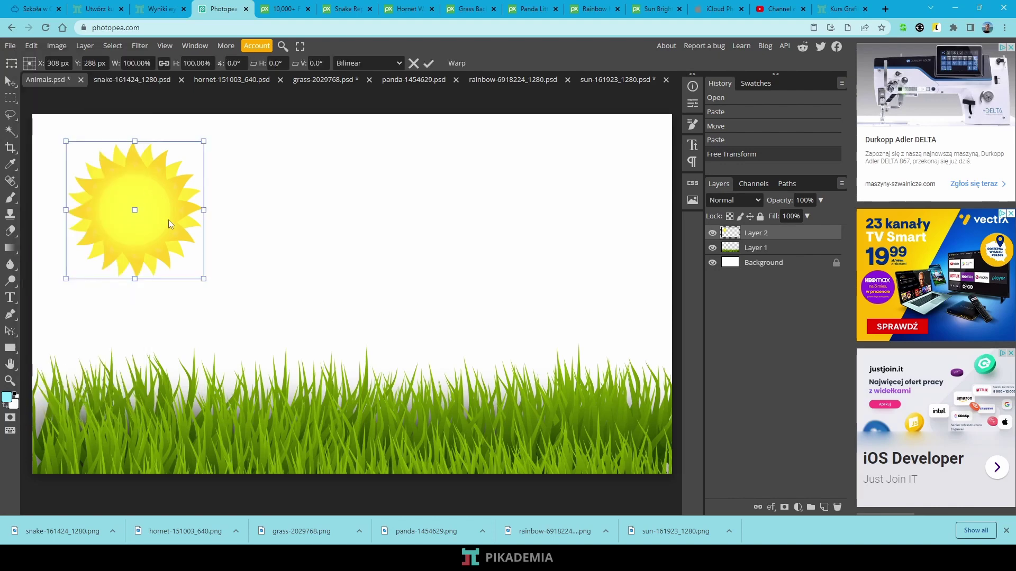
key(Return)
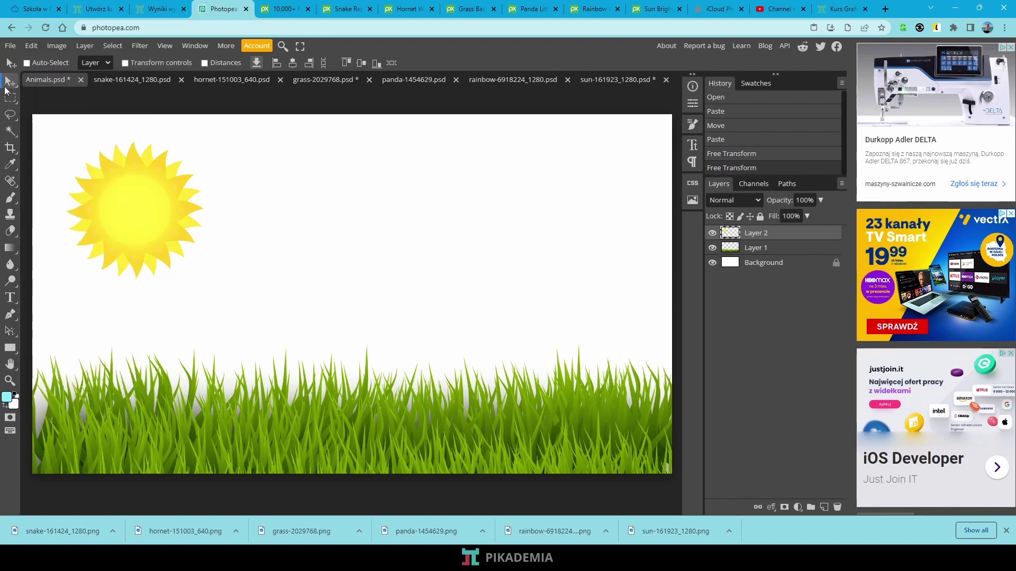
right_click(132, 224)
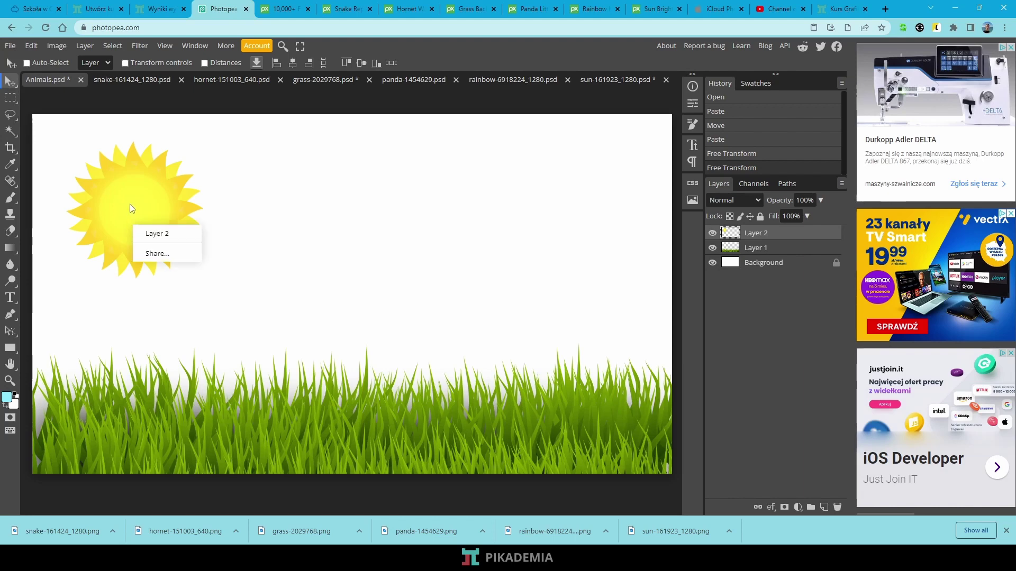
click(132, 206)
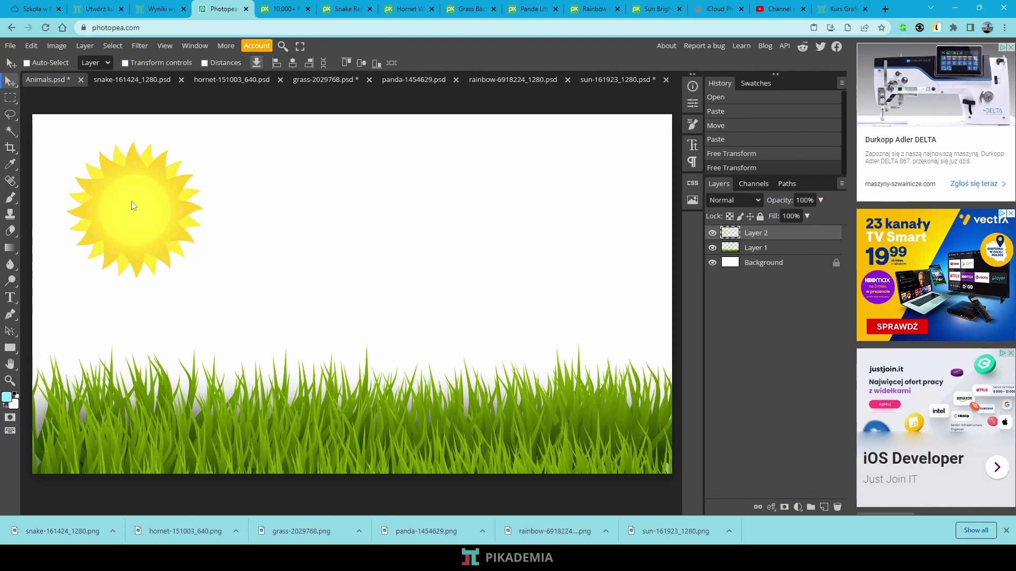
click(11, 100)
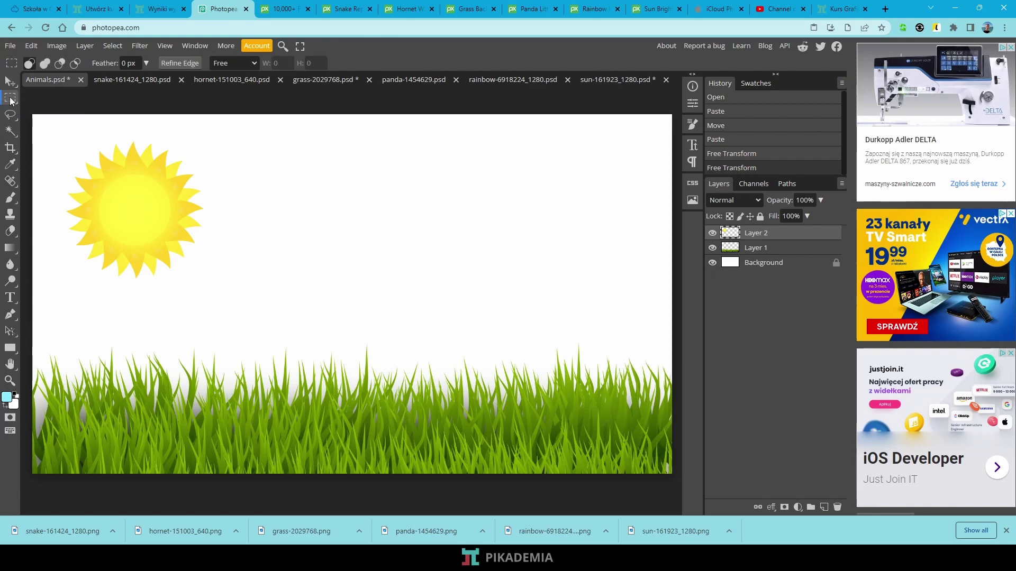
right_click(137, 196)
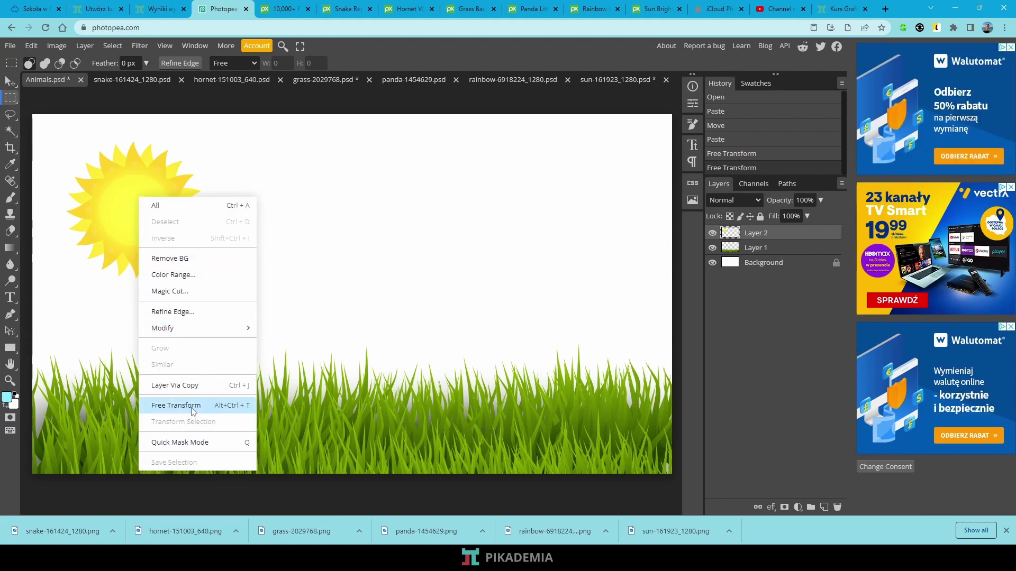
click(175, 407)
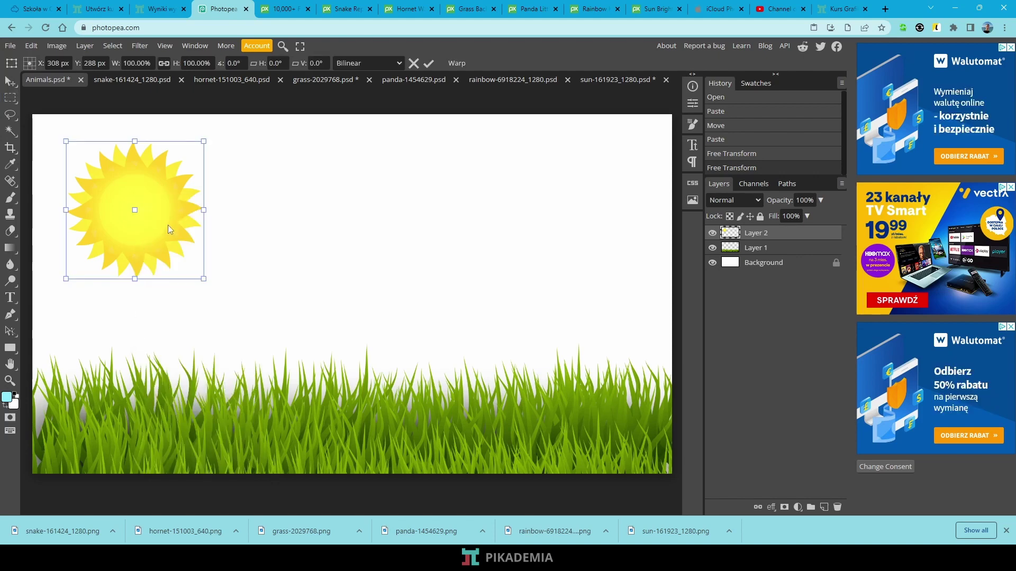
key(m)
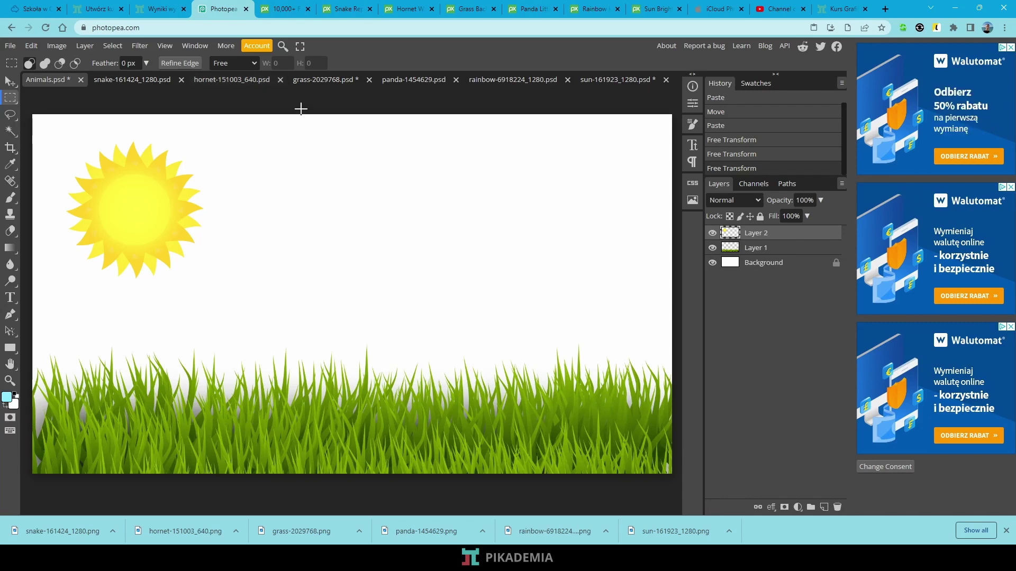
- Copy the whole rainbow image into the Animals document and move it to the canvas's upper-right area beside the sun
click(524, 80)
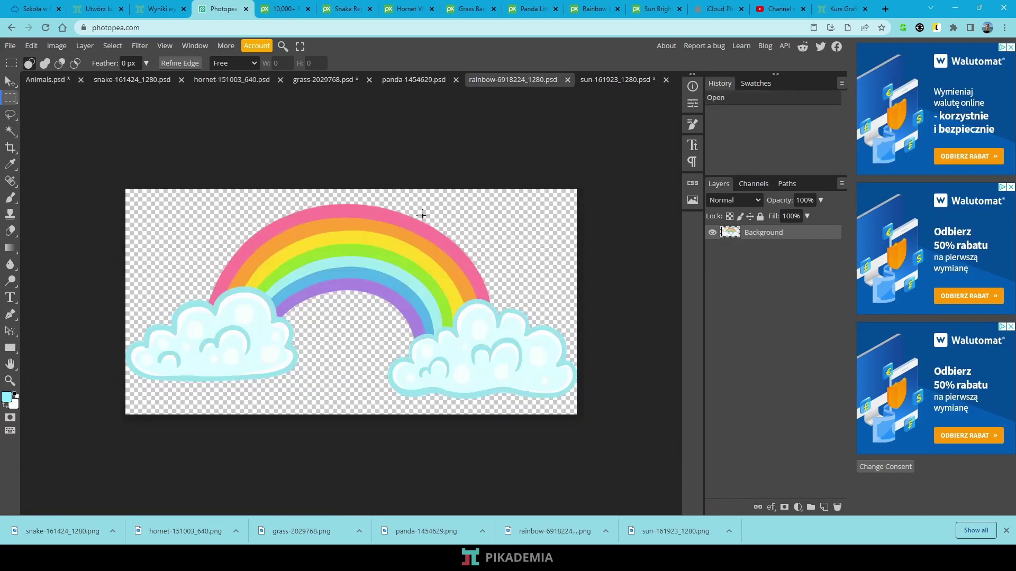
key(ctrl+a)
key(ctrl+c)
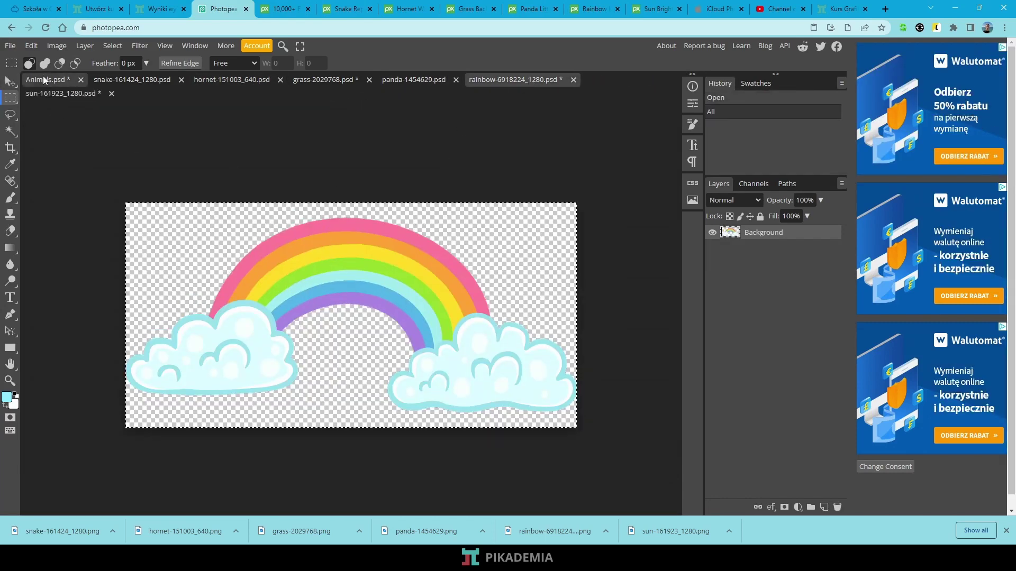
click(46, 79)
key(ctrl+v)
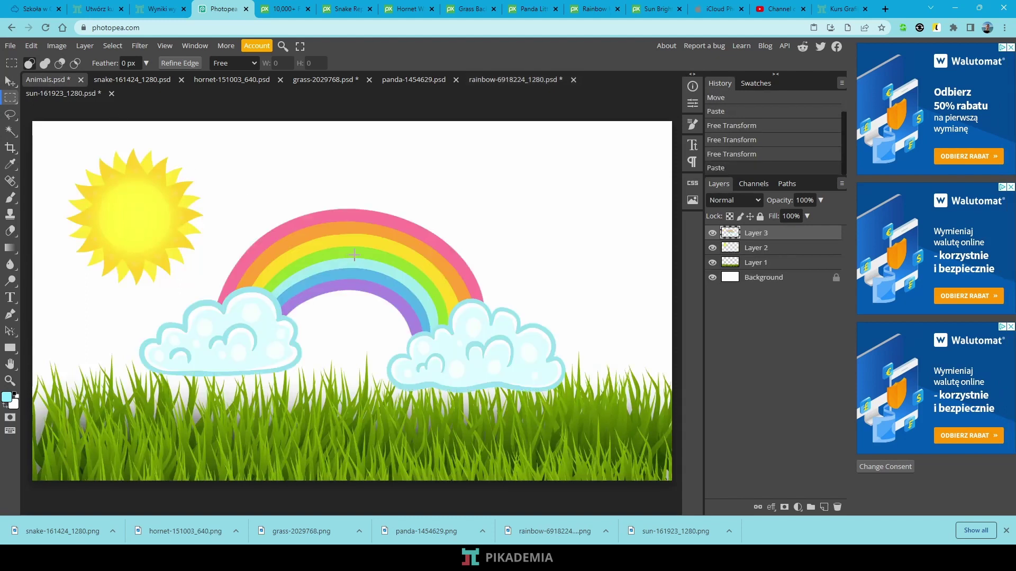
key(v)
drag(354, 255, 446, 186)
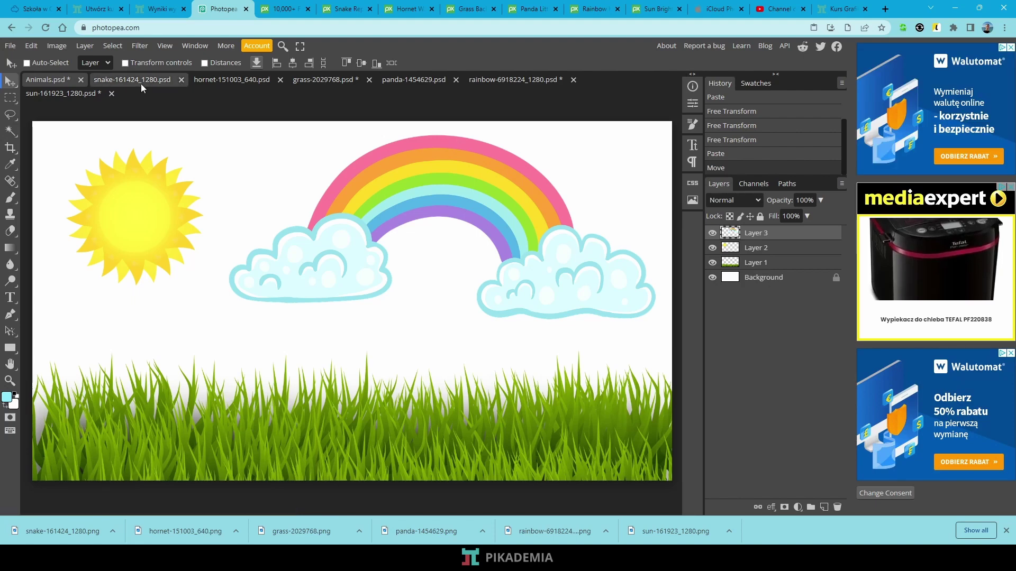
- Copy the whole panda image and paste it into the Animals document above the rainbow layer
click(418, 80)
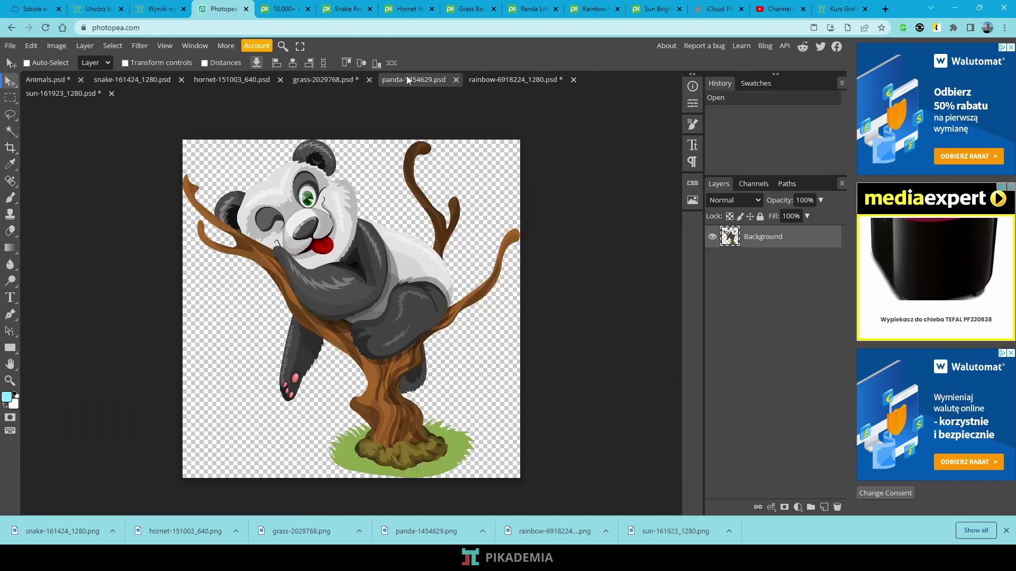
key(ctrl+a)
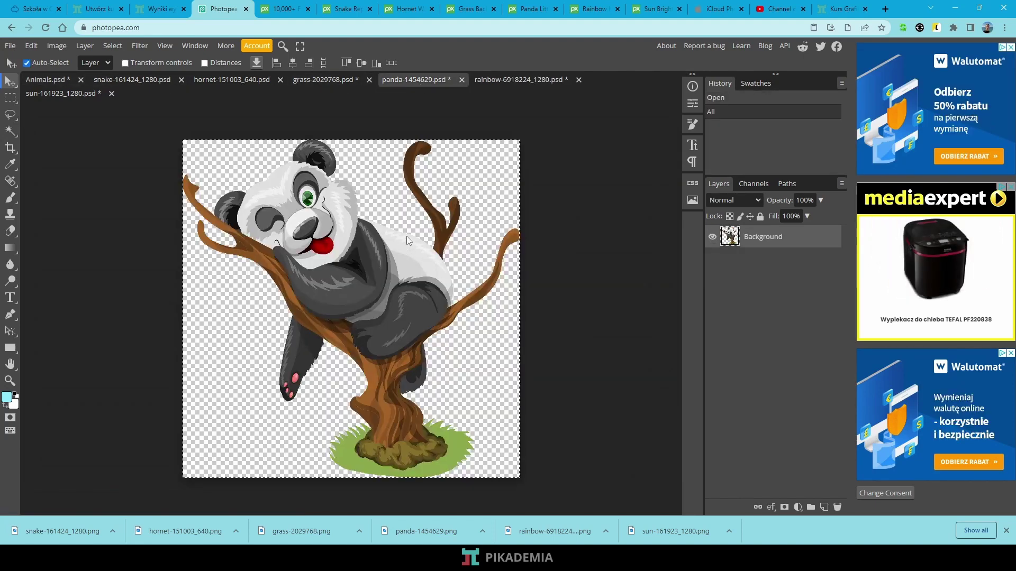
click(48, 79)
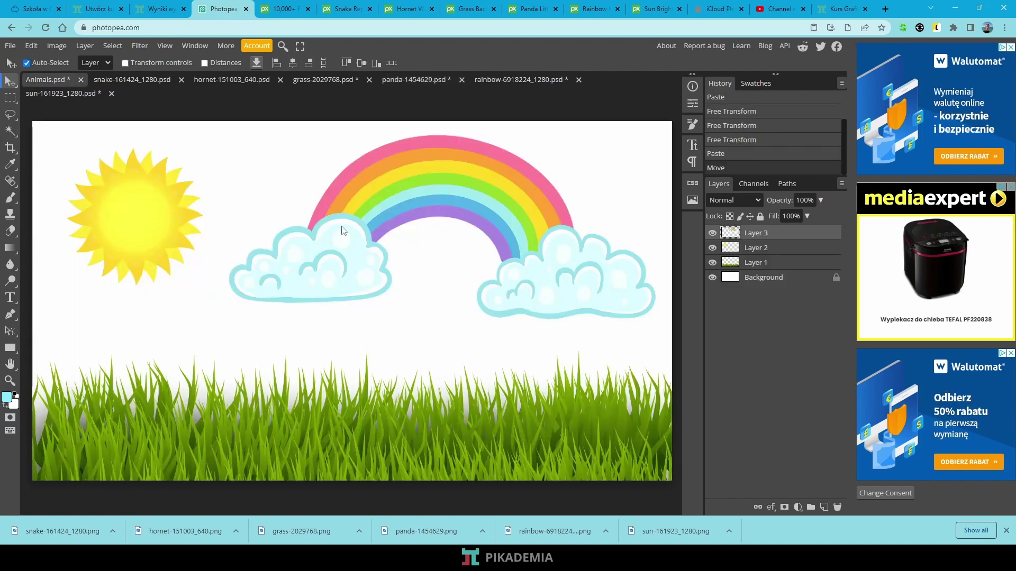
key(ctrl+v)
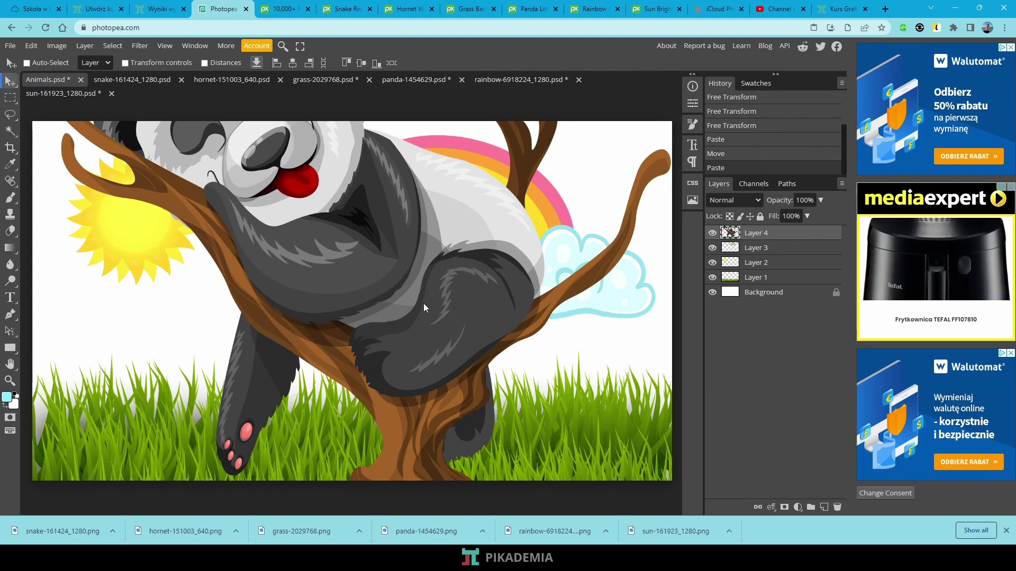
- Scale the panda layer proportionally to about 36% and position it under the rainbow's arch with the tree base in the grass
key(ctrl)
key(ctrl+t)
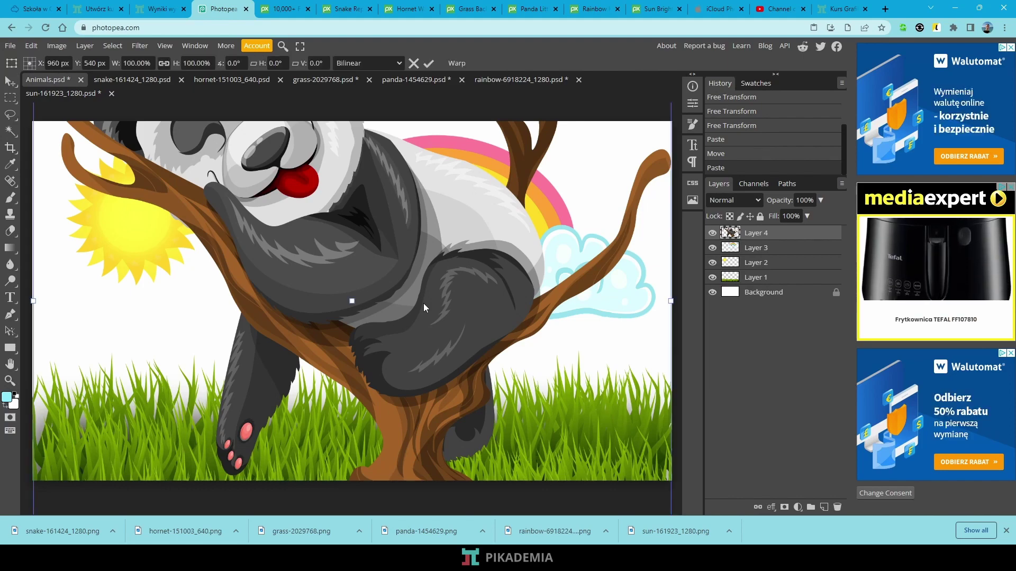
scroll(422, 301, up, 4)
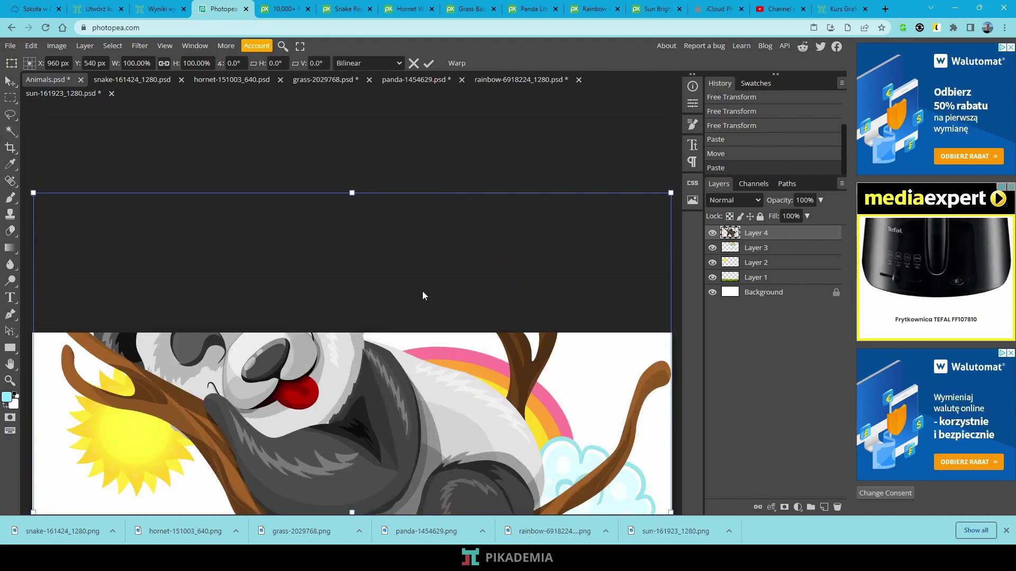
scroll(423, 291, down, 6)
scroll(422, 281, up, 3)
scroll(422, 286, up, 2)
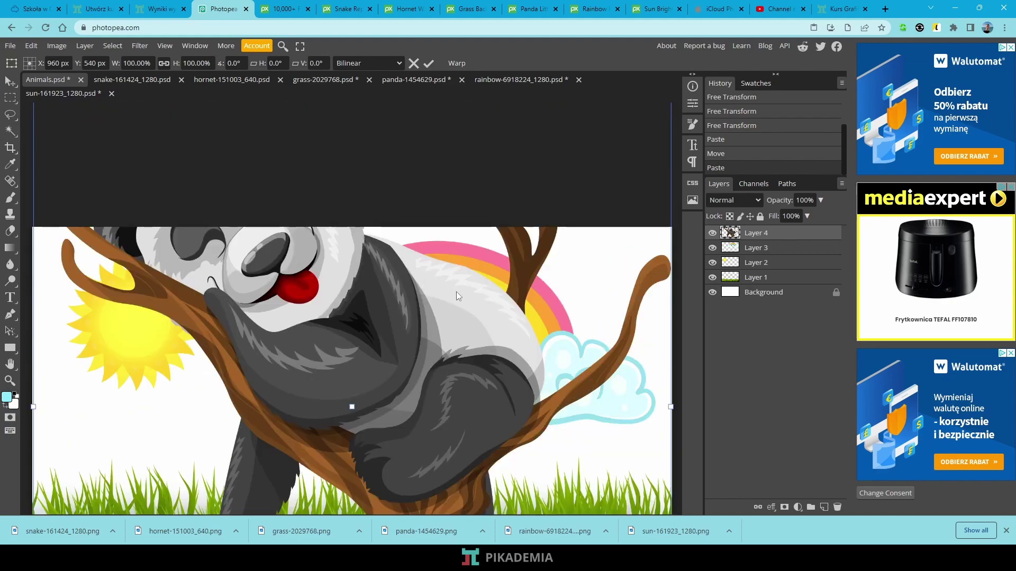
scroll(457, 292, up, 4)
scroll(456, 294, down, 5)
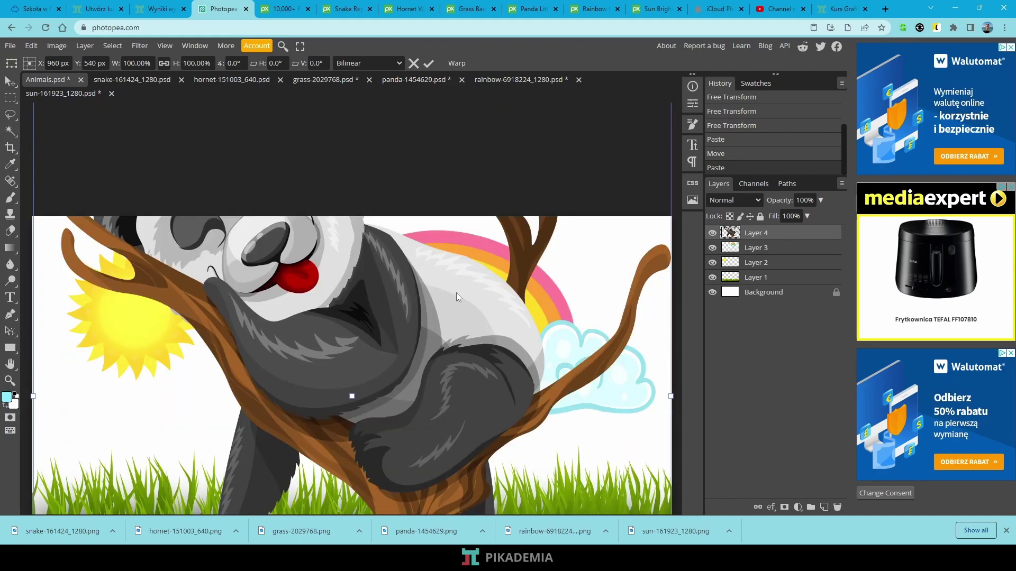
scroll(456, 294, up, 10)
scroll(456, 293, down, 8)
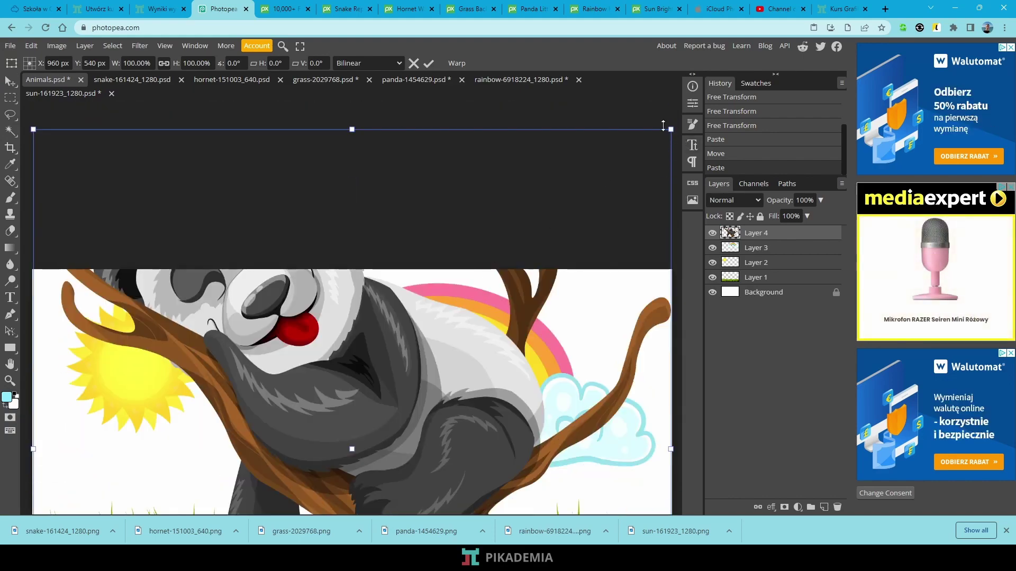
drag(670, 128, 320, 353)
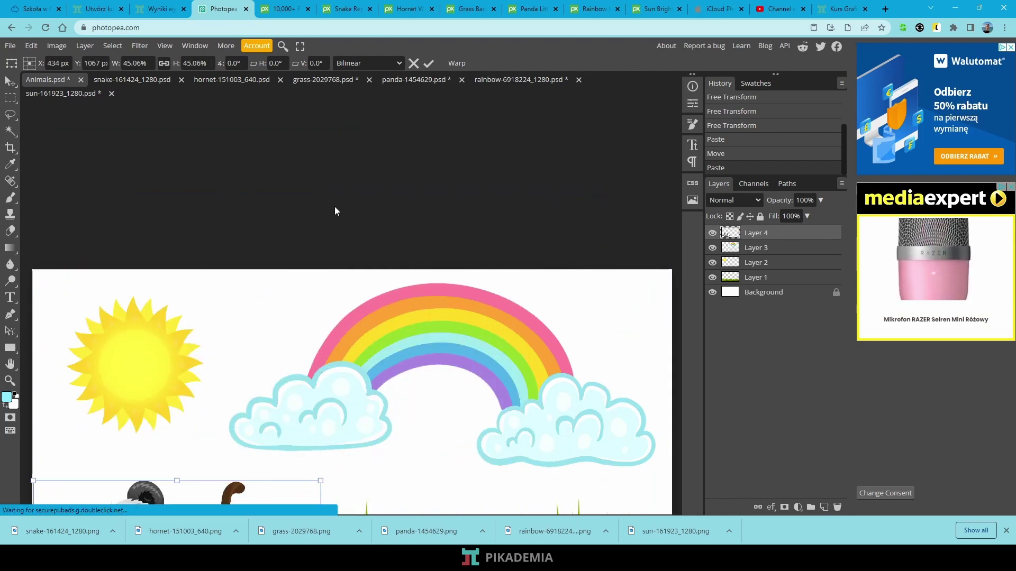
scroll(335, 208, down, 8)
scroll(334, 211, up, 2)
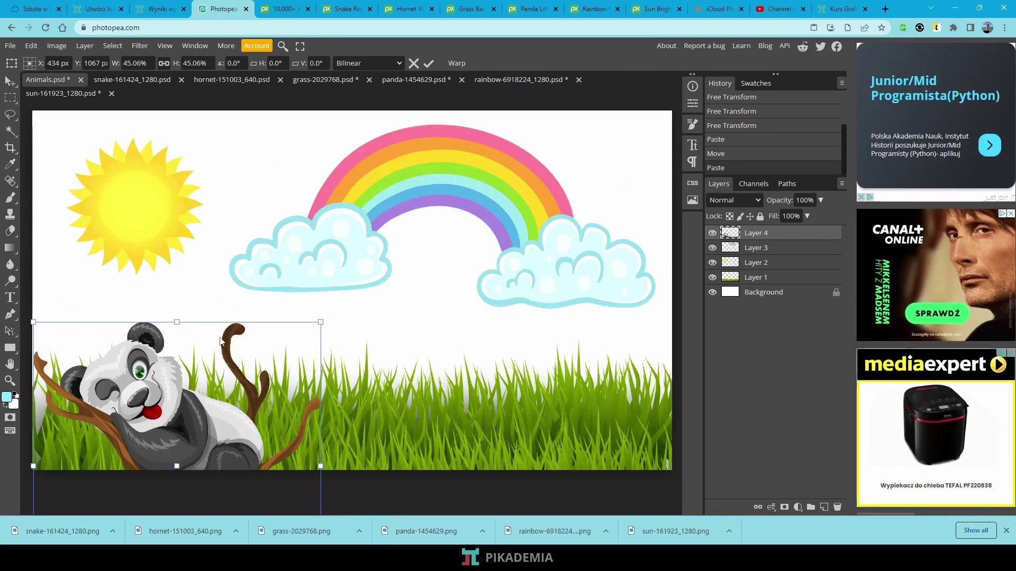
drag(183, 412, 477, 332)
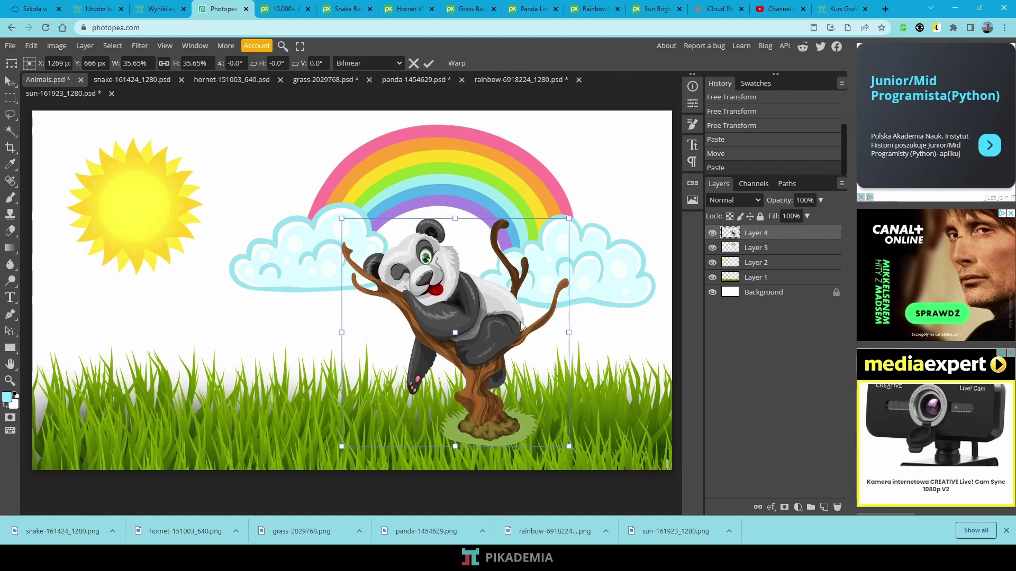
key(Return)
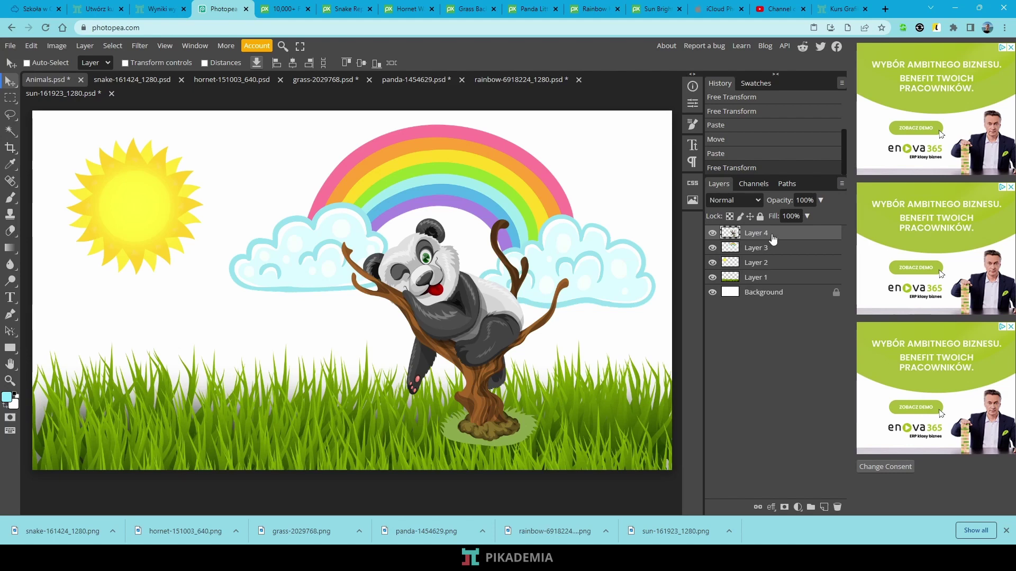
- Move the panda layer below the grass layer, directly above the Background
drag(772, 239, 773, 281)
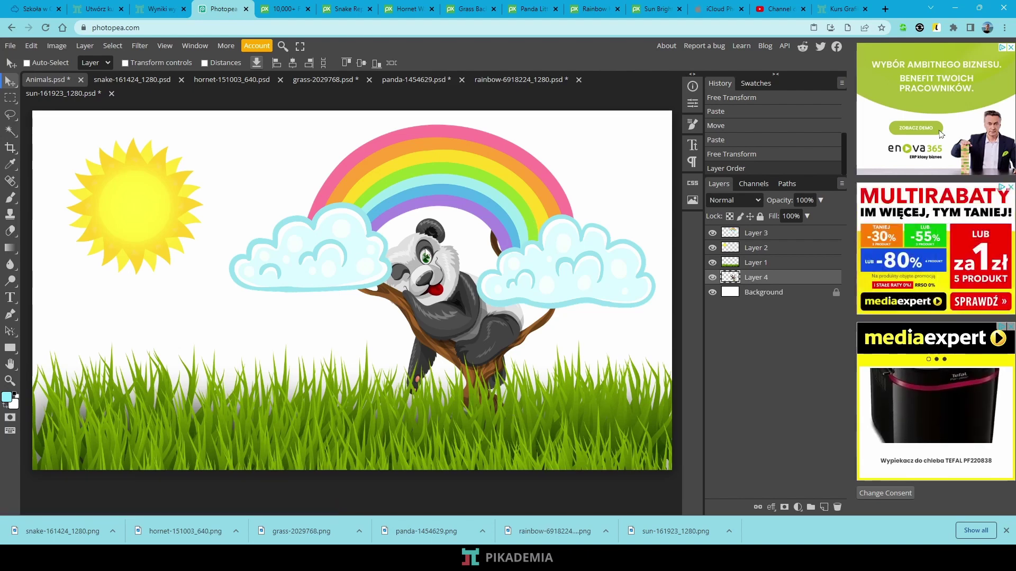
- Move the rainbow layer below the panda layer, directly above the Background
click(750, 236)
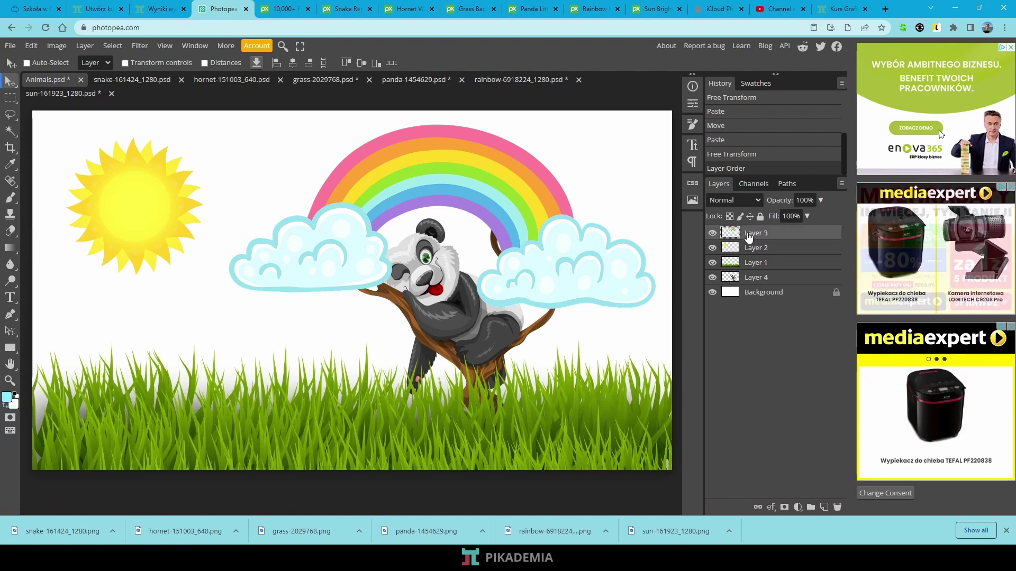
drag(749, 236, 754, 282)
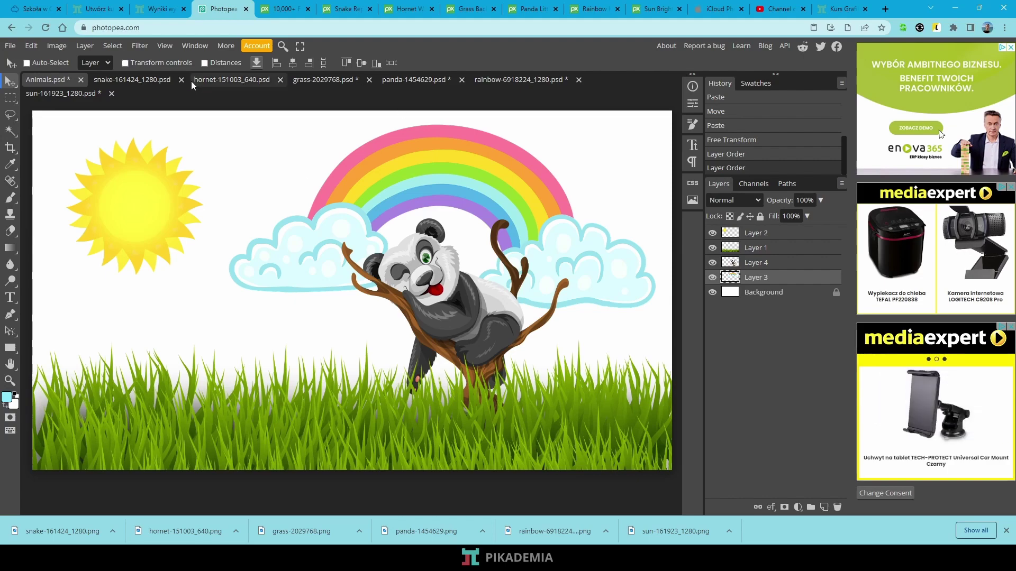
- Copy the whole snake image and paste it into the Animals document above the rainbow layer
click(144, 81)
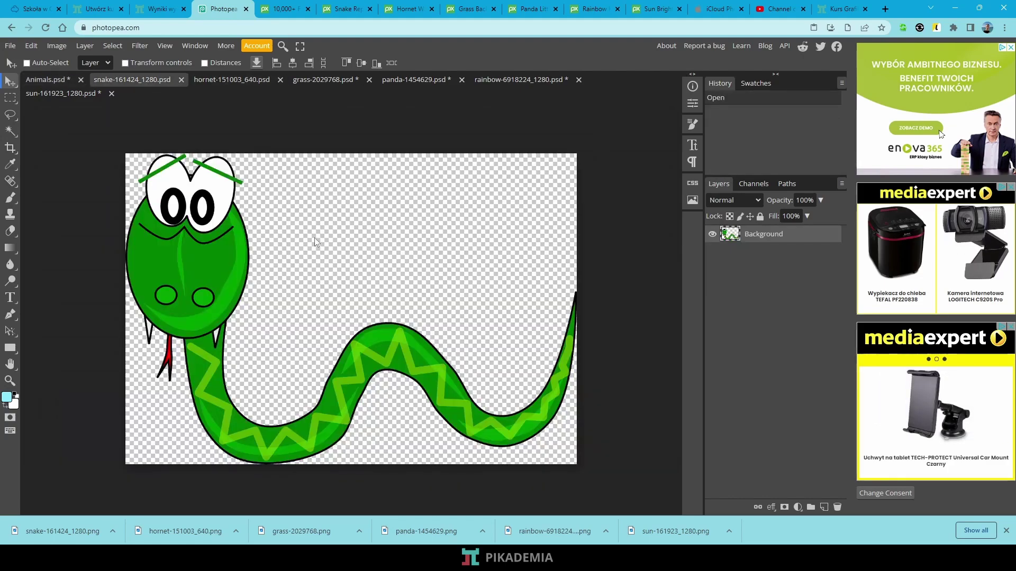
key(ctrl+a)
click(45, 78)
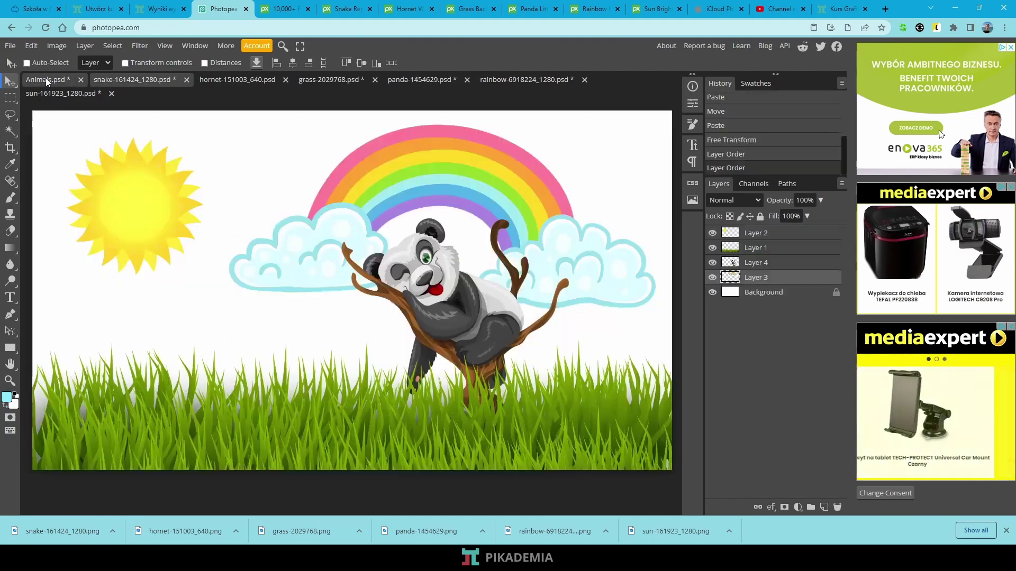
key(ctrl+v)
click(27, 63)
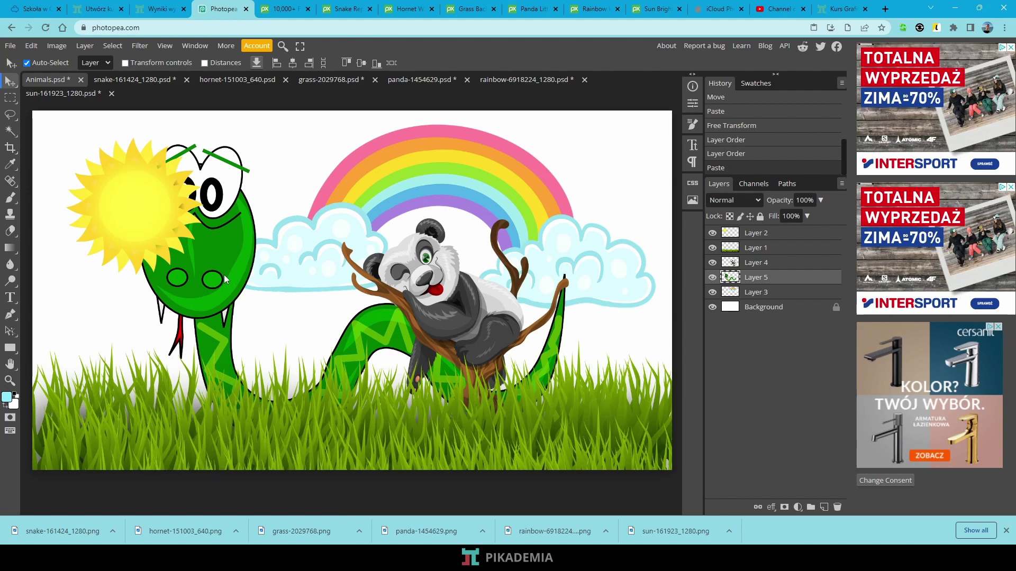
- Scale the snake layer down proportionally and position it in the grass below the sun
key(ctrl+t)
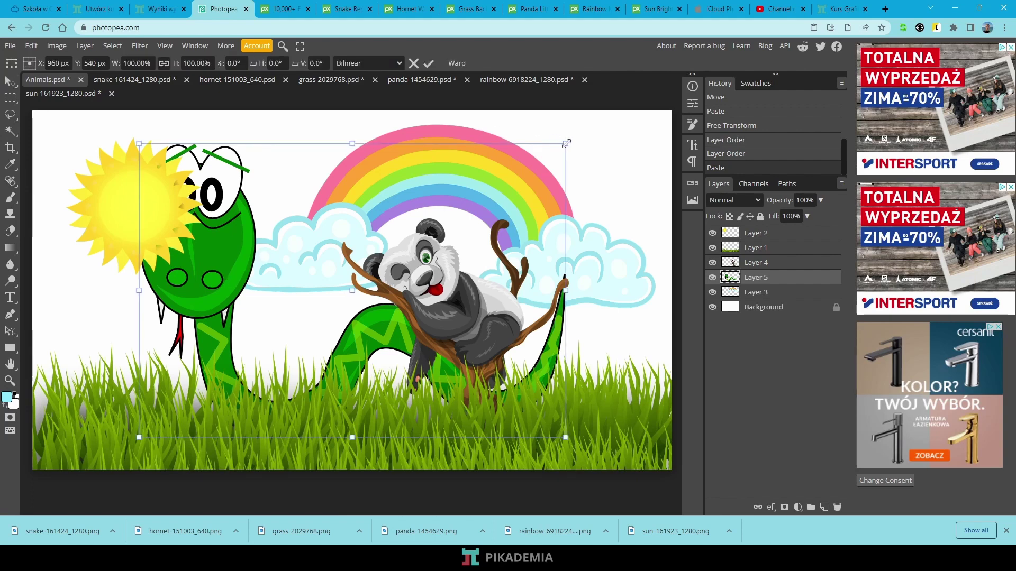
drag(566, 143, 313, 245)
drag(234, 383, 242, 359)
key(Return)
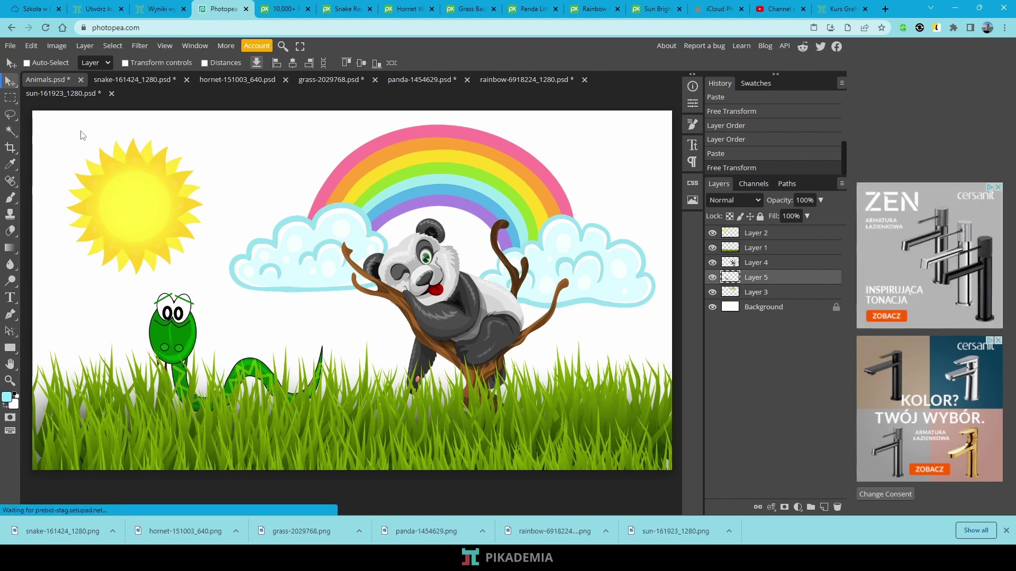
- Flip the snake layer horizontally and shift it slightly away from the panda
click(32, 46)
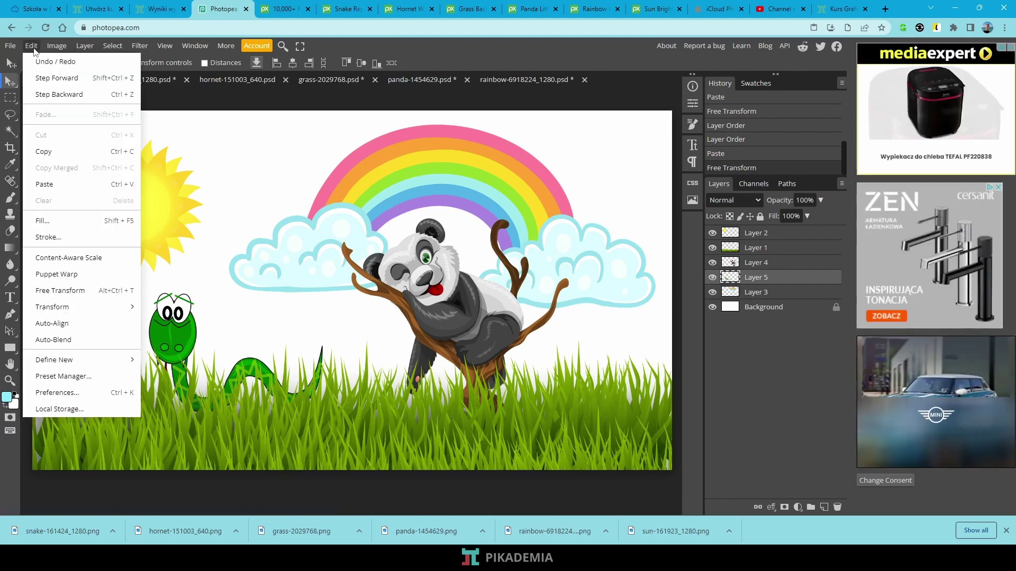
mouse_move(80, 306)
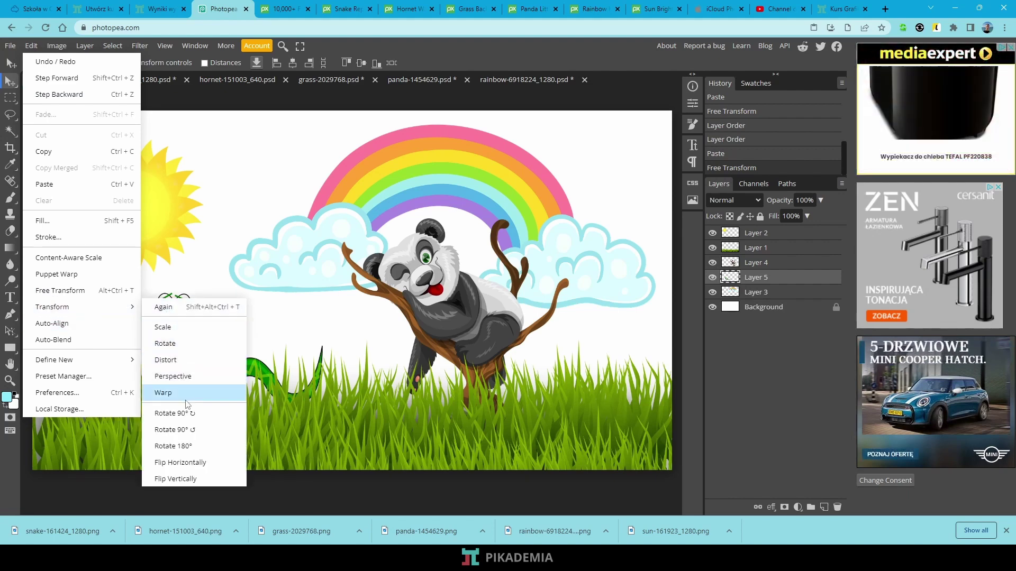
click(190, 462)
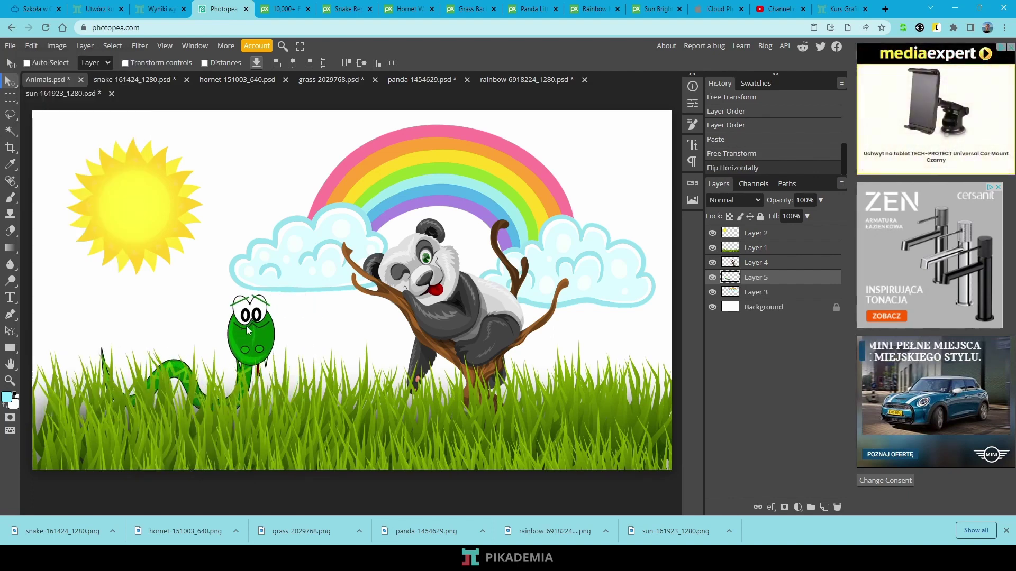
drag(246, 326, 241, 327)
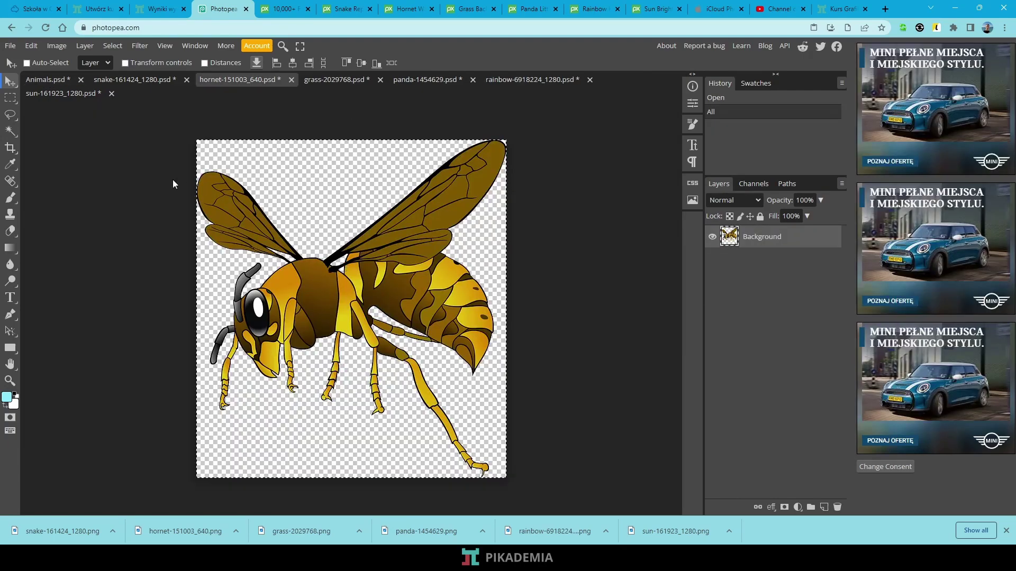
- Copy the whole hornet image into the Animals document above the snake layer and move it beside the sun
click(50, 79)
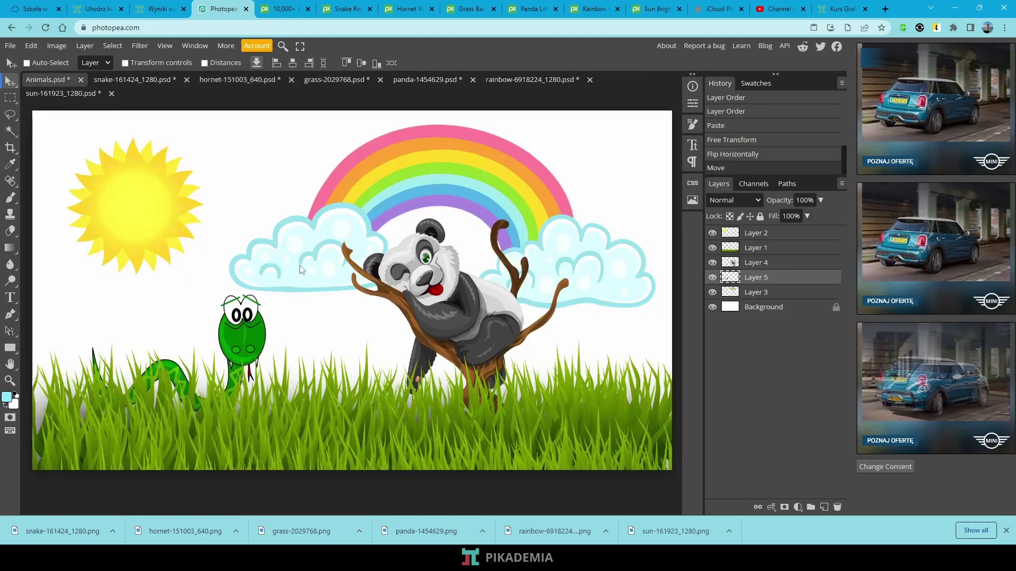
key(ctrl+v)
drag(302, 270, 261, 252)
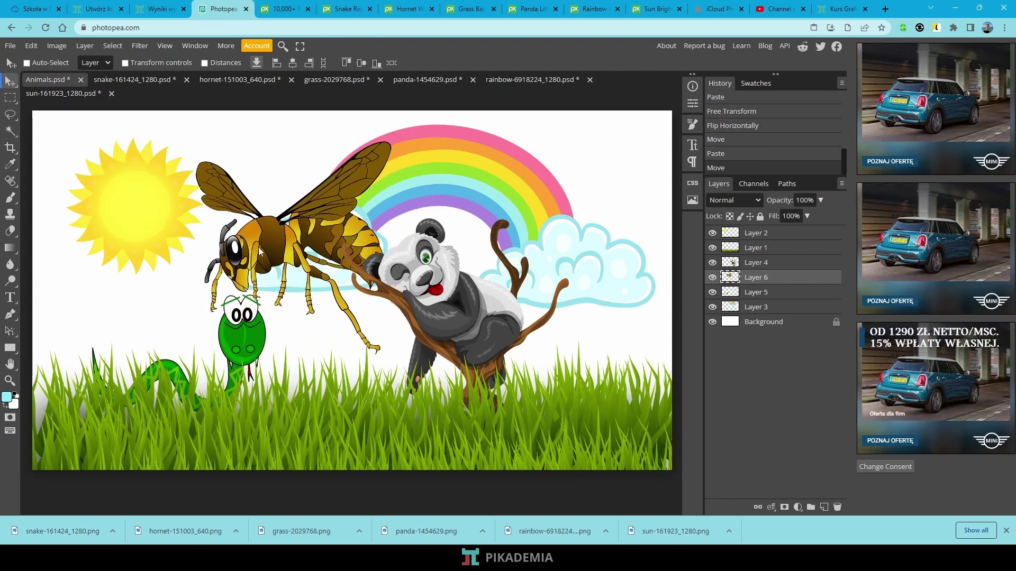
- Scale the hornet layer down proportionally to a small size and place it between the sun and the rainbow
key(ctrl)
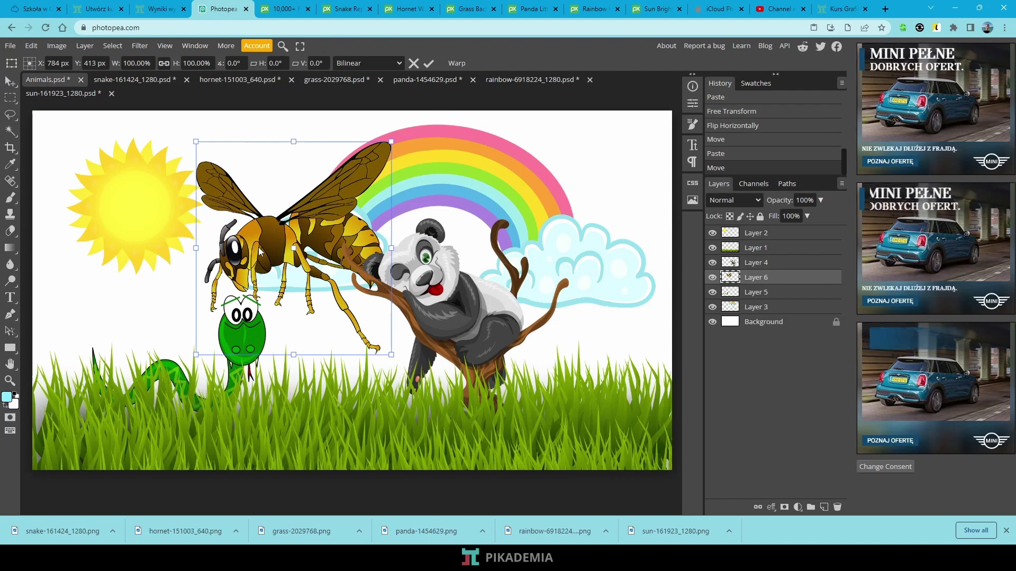
drag(391, 142, 280, 158)
key(Return)
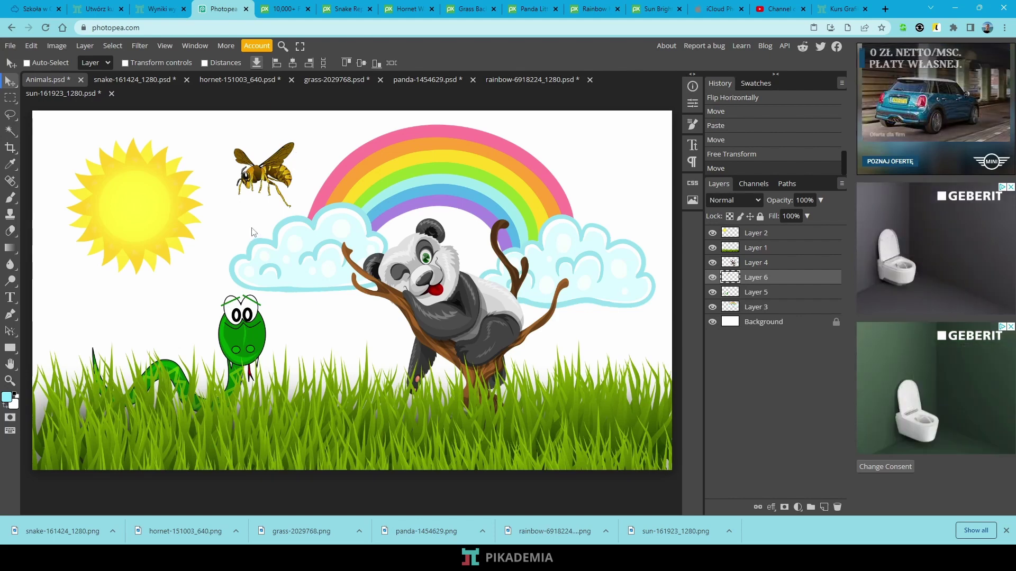
- Flip the hornet layer horizontally so it faces the rainbow
click(34, 46)
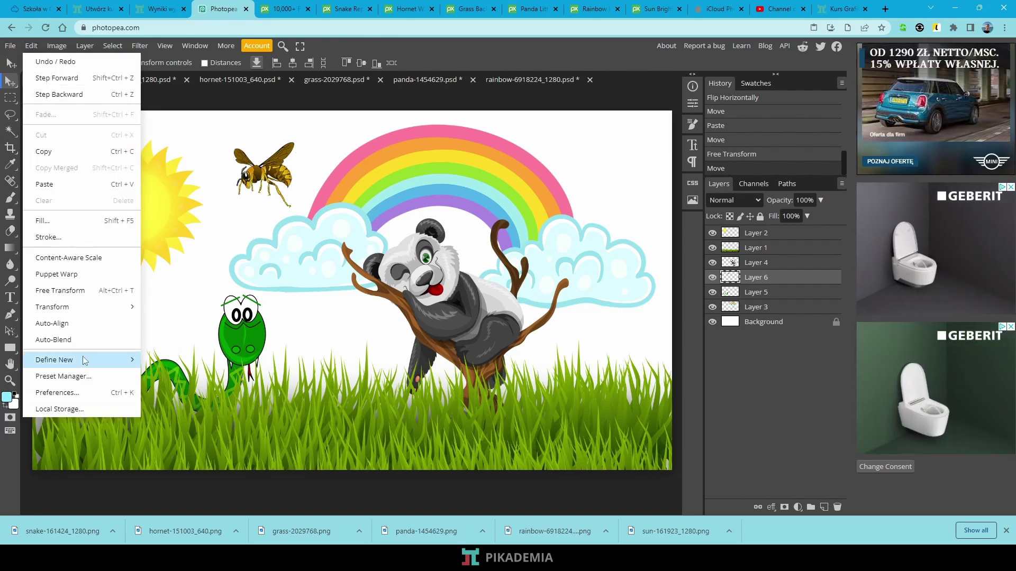
mouse_move(85, 302)
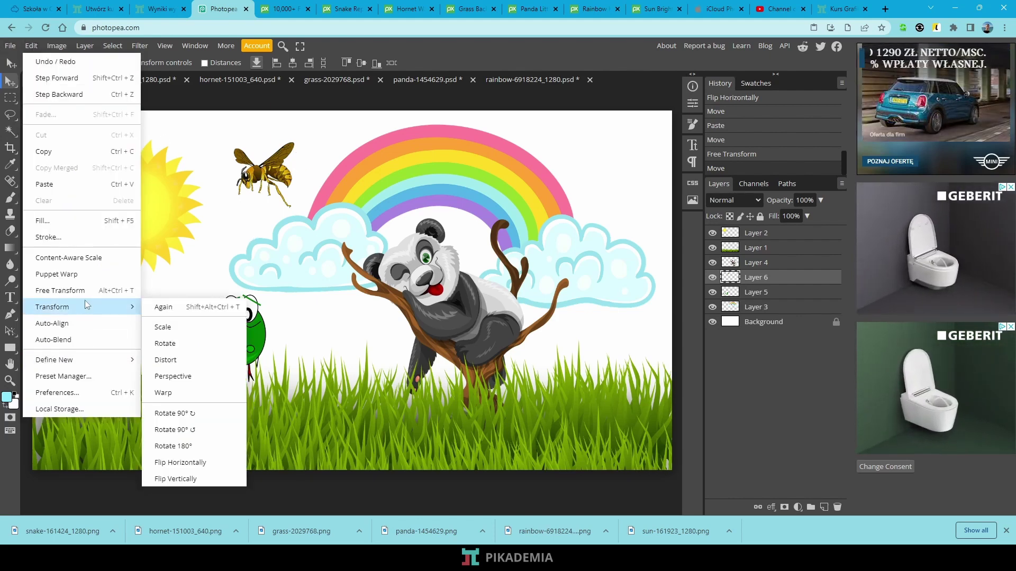
click(183, 463)
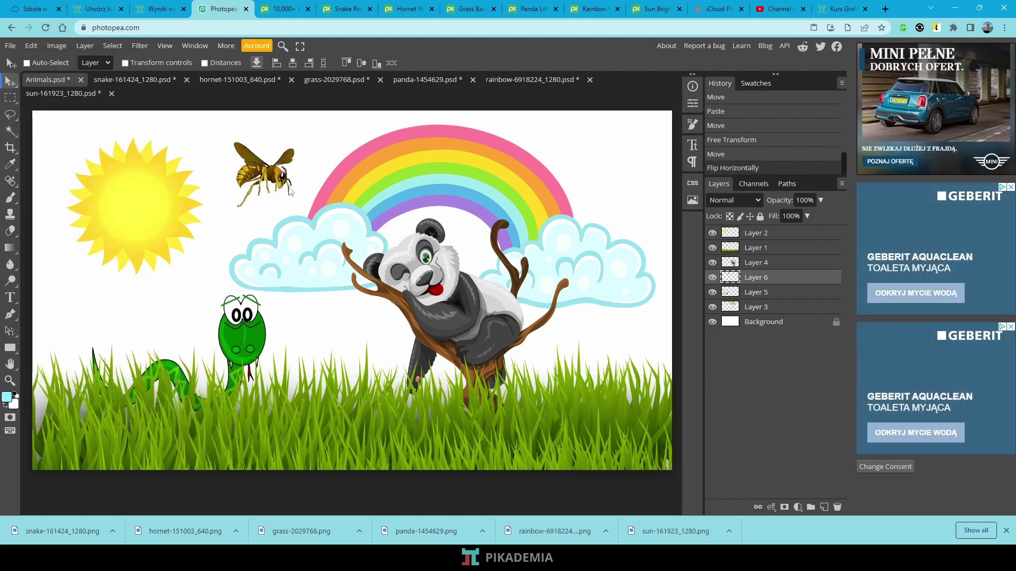
- Rotate the hornet layer slightly counterclockwise and nudge it into place between the sun and the rainbow
key(ctrl+t)
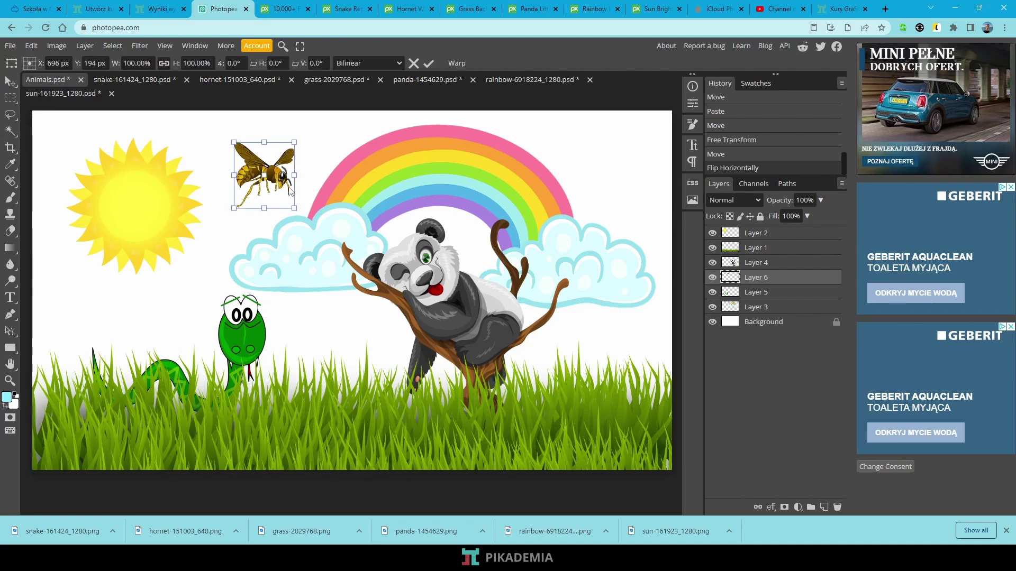
drag(300, 141, 292, 126)
key(Return)
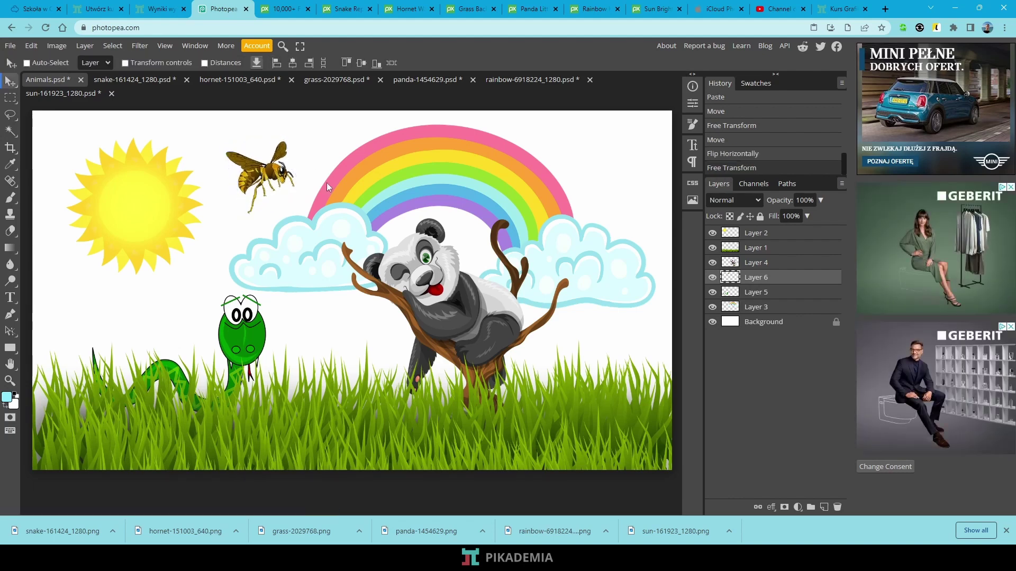
drag(273, 179, 270, 182)
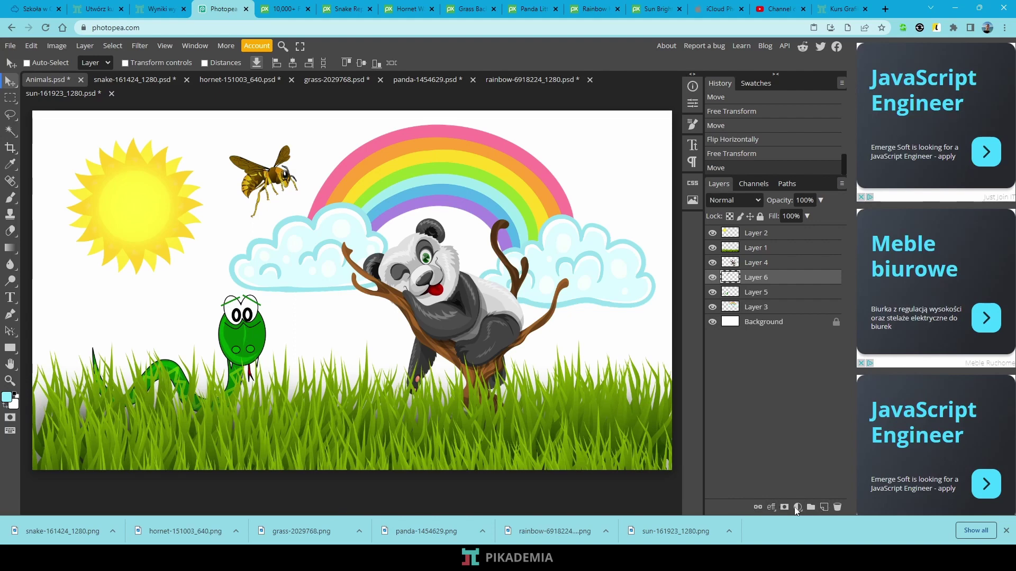
- Add a new empty layer above the hornet layer and activate the Paint Bucket tool
click(823, 507)
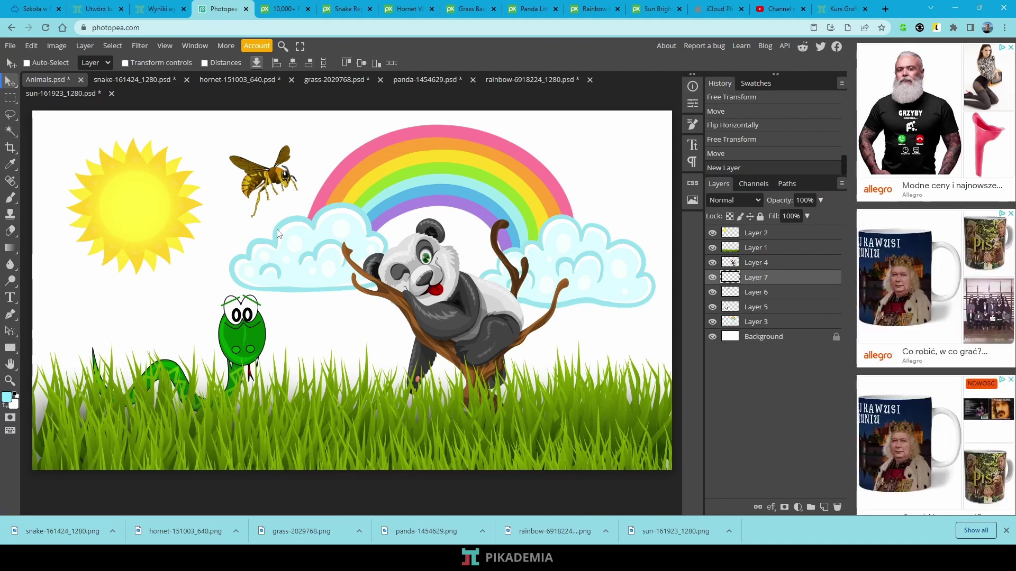
click(15, 252)
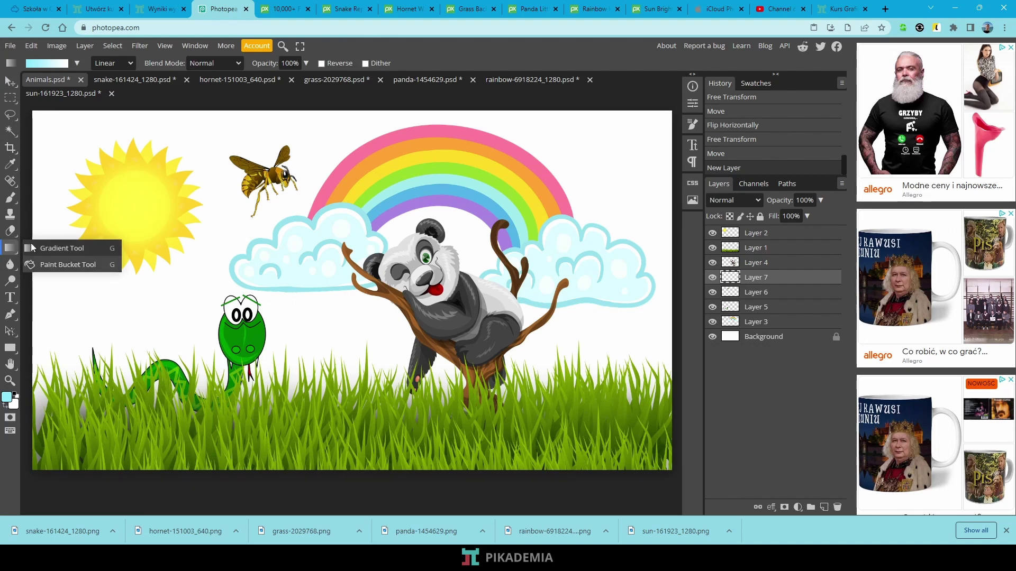
click(46, 265)
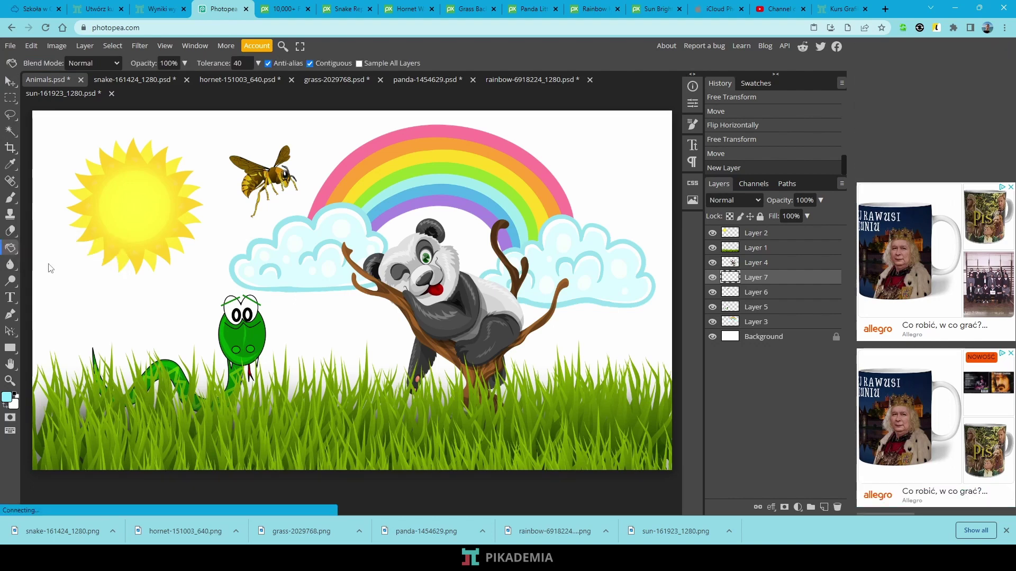
- Fill the new layer with the medium blue #25b8d7
click(6, 399)
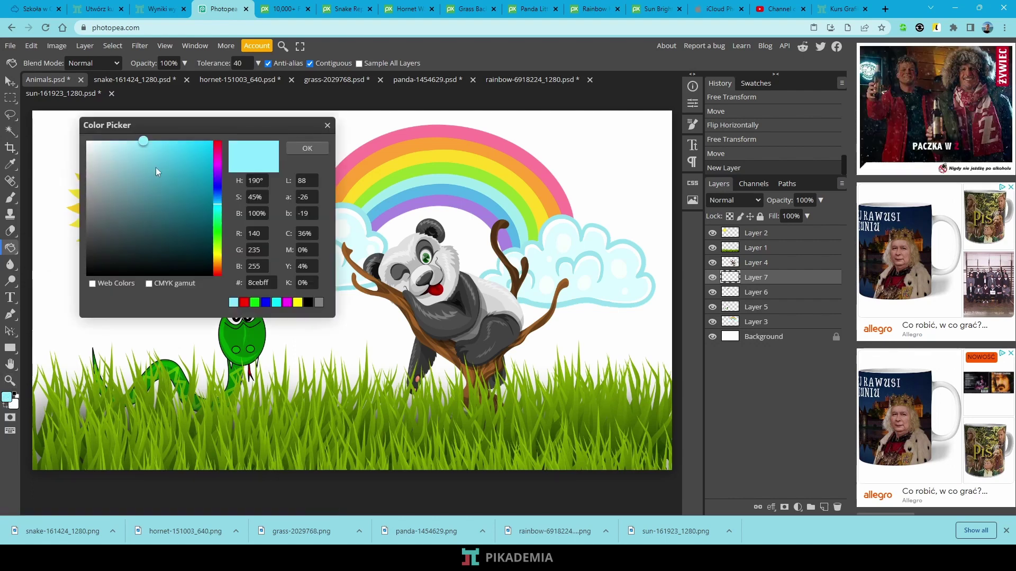
mouse_move(155, 167)
mouse_down()
mouse_move(170, 150)
mouse_move(212, 197)
mouse_move(210, 169)
mouse_move(170, 154)
mouse_move(191, 162)
mouse_up()
click(297, 149)
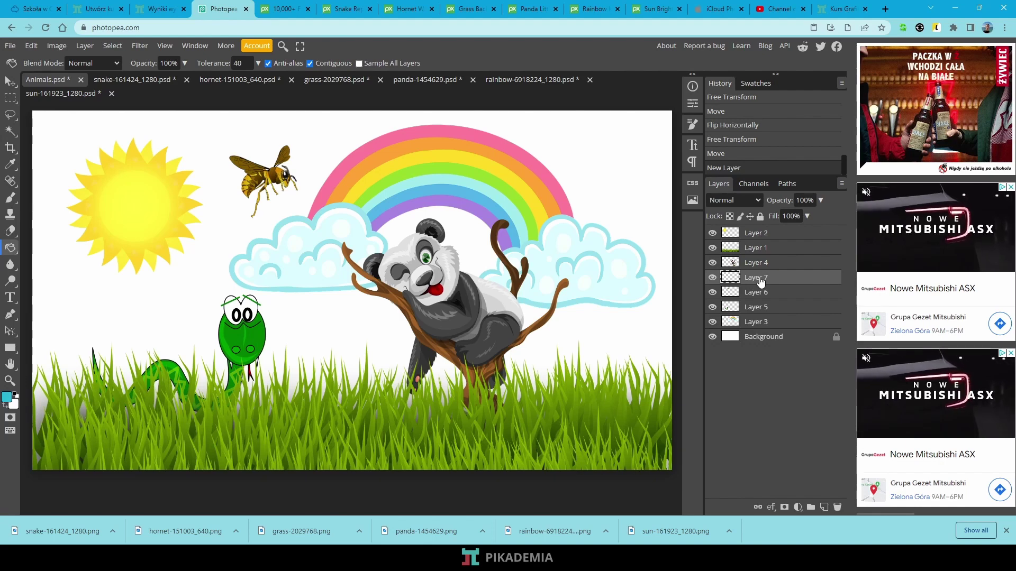
click(196, 283)
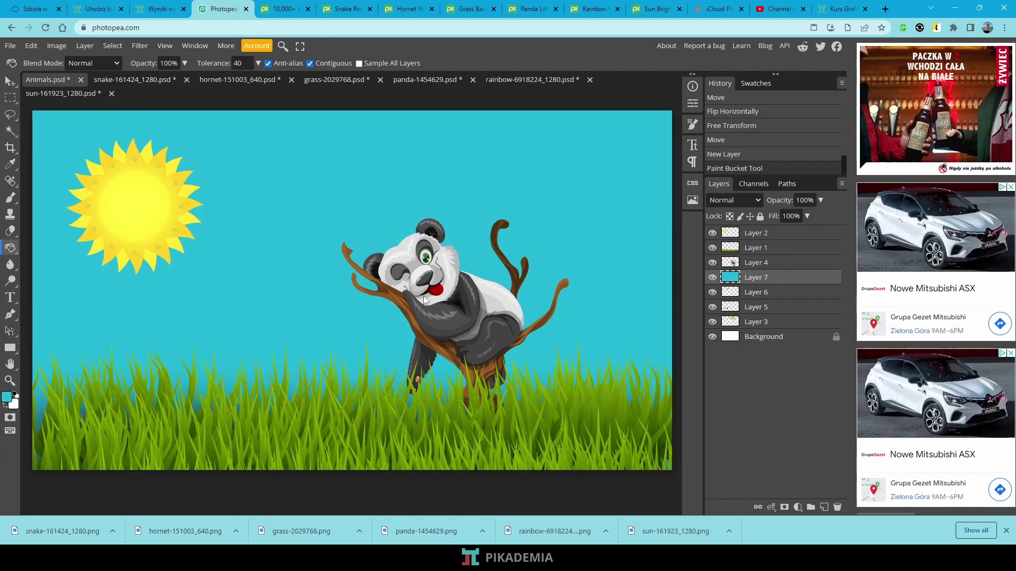
- Set the foreground color to the light blue #6af3ff and fill the new layer with it
click(7, 397)
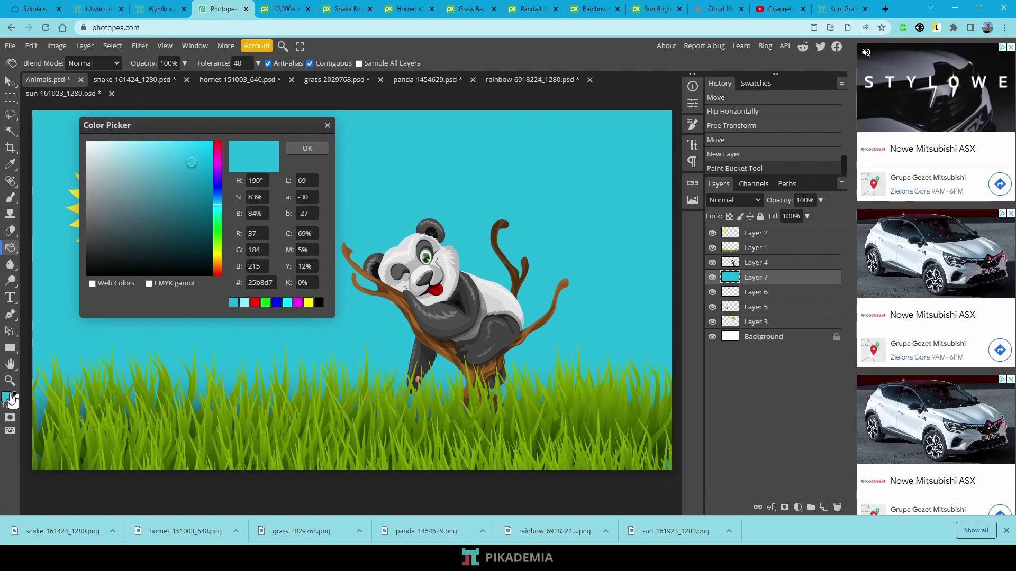
click(218, 207)
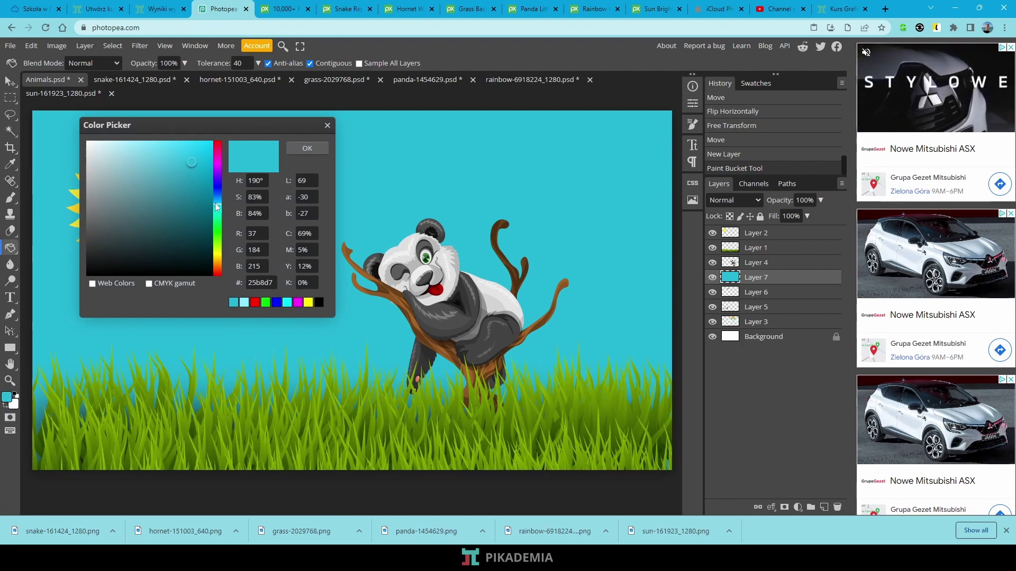
drag(218, 207, 218, 210)
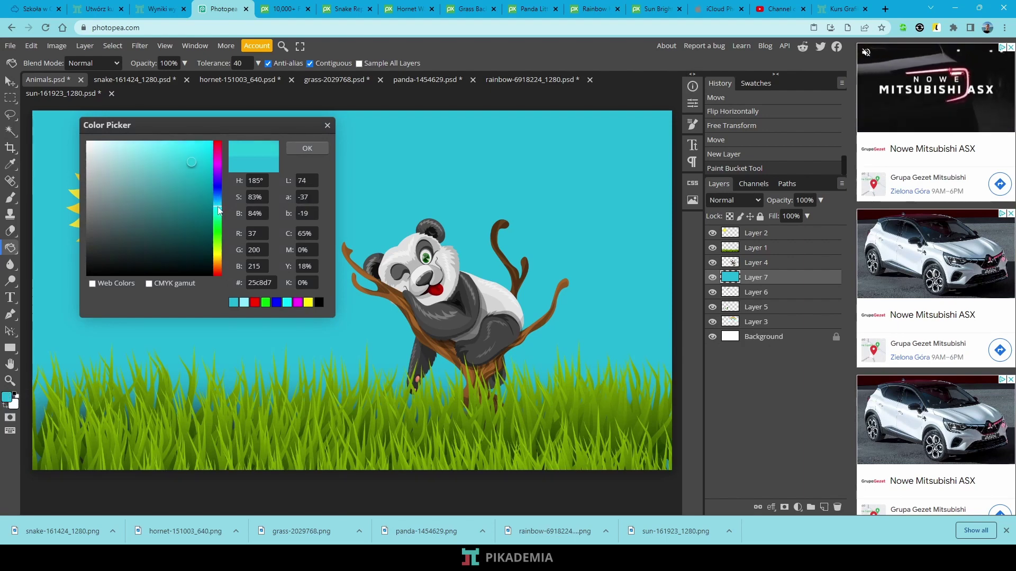
drag(165, 156, 162, 140)
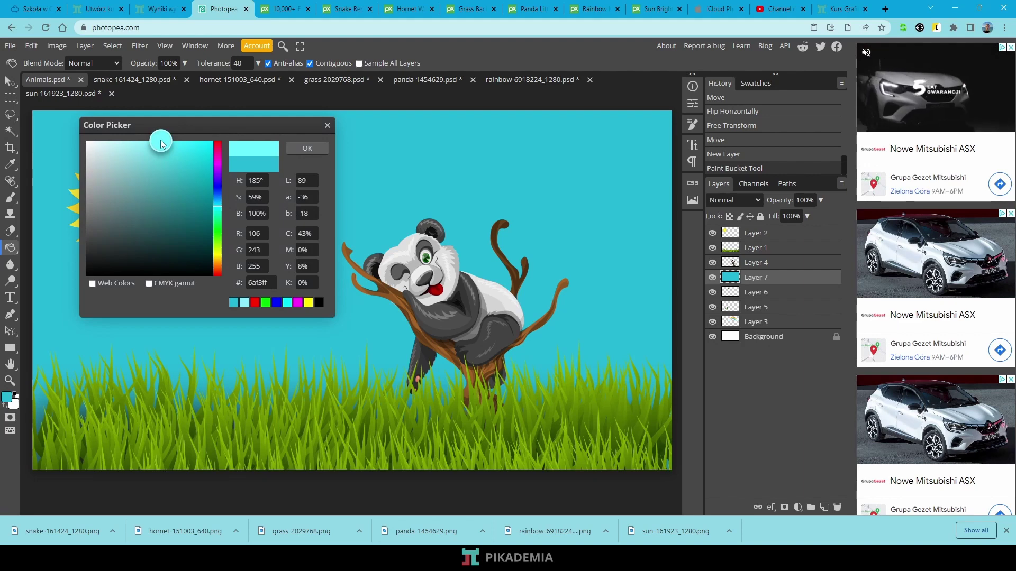
click(299, 147)
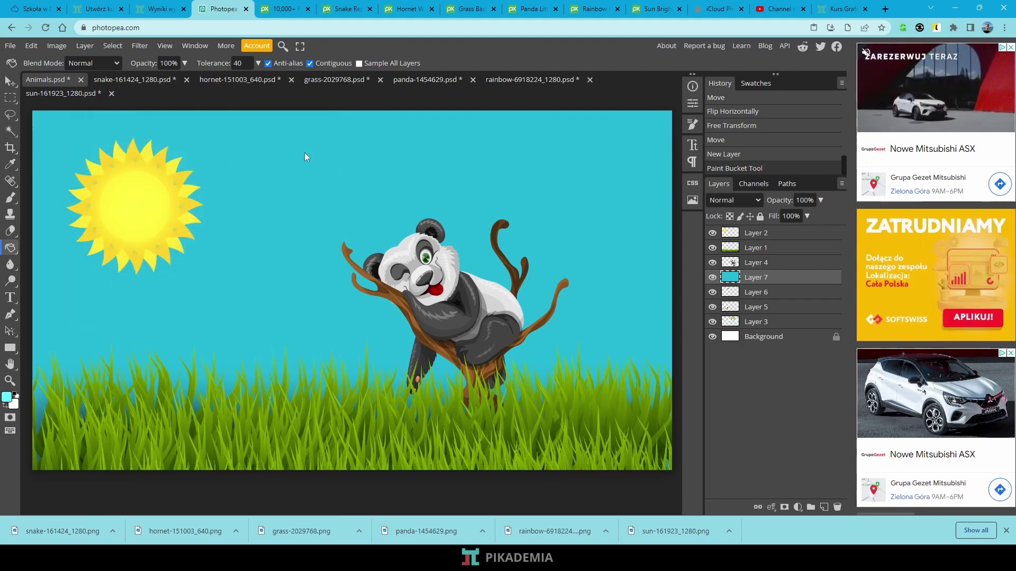
click(321, 192)
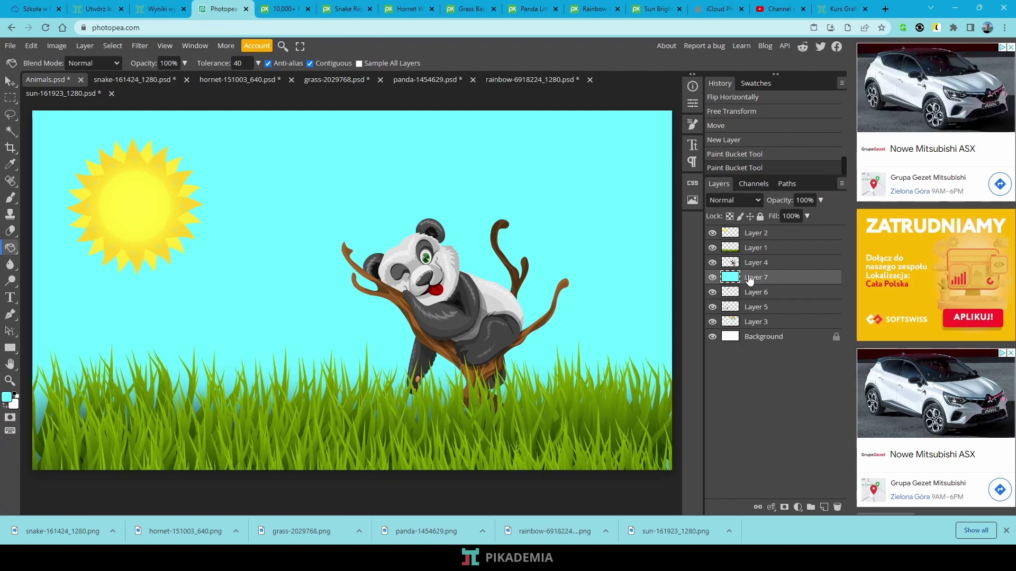
- Move the light blue sky layer directly above the Background and select the rainbow layer
drag(757, 281, 758, 328)
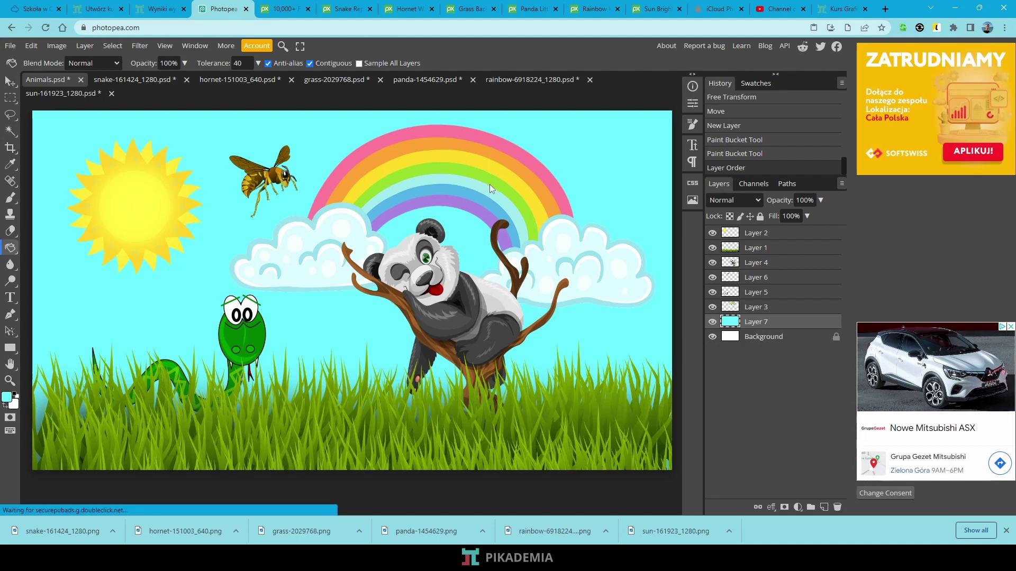
click(759, 308)
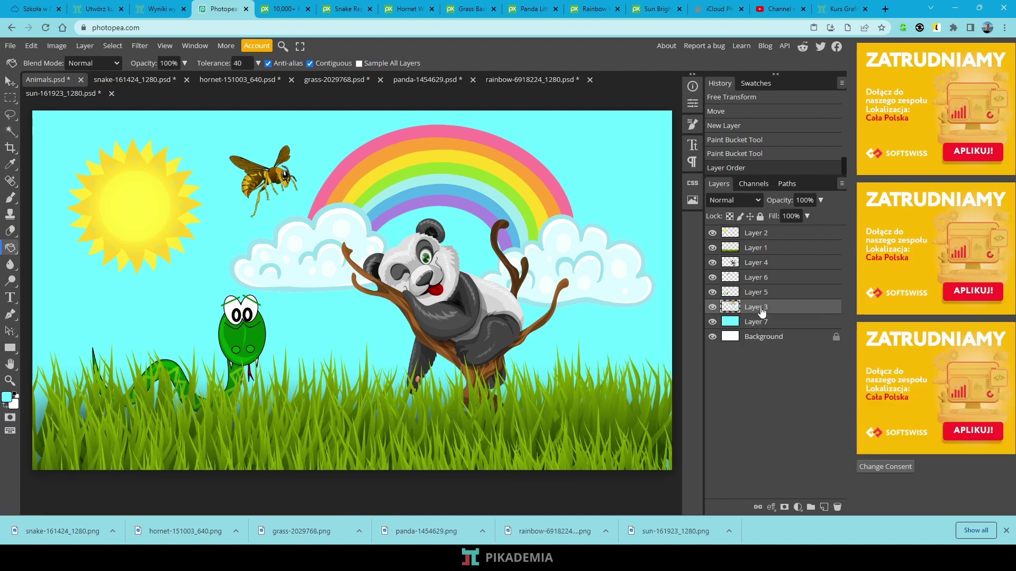
- Reduce the rainbow layer's fill to 58%
click(807, 215)
drag(805, 230, 790, 235)
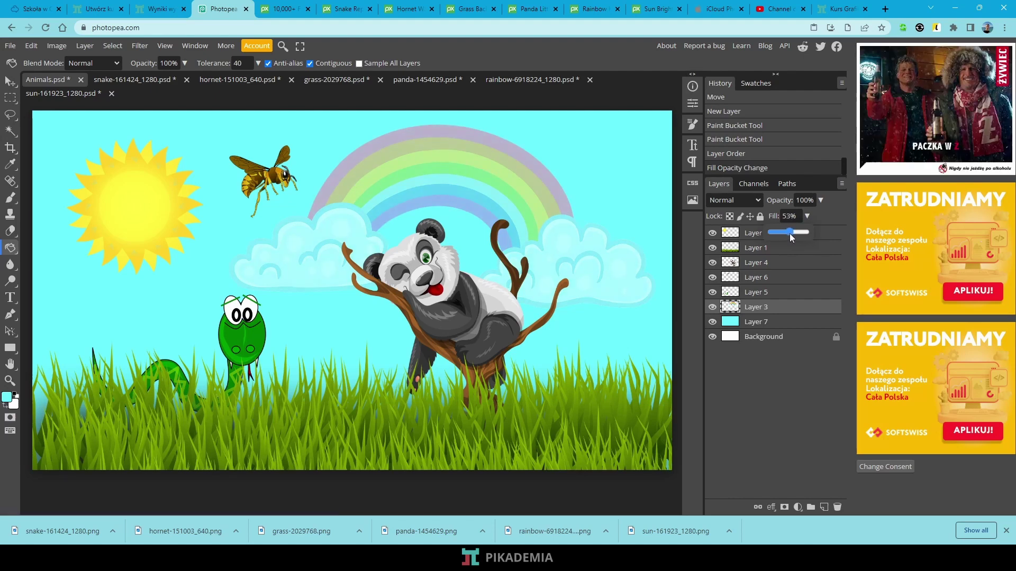
drag(789, 233, 791, 233)
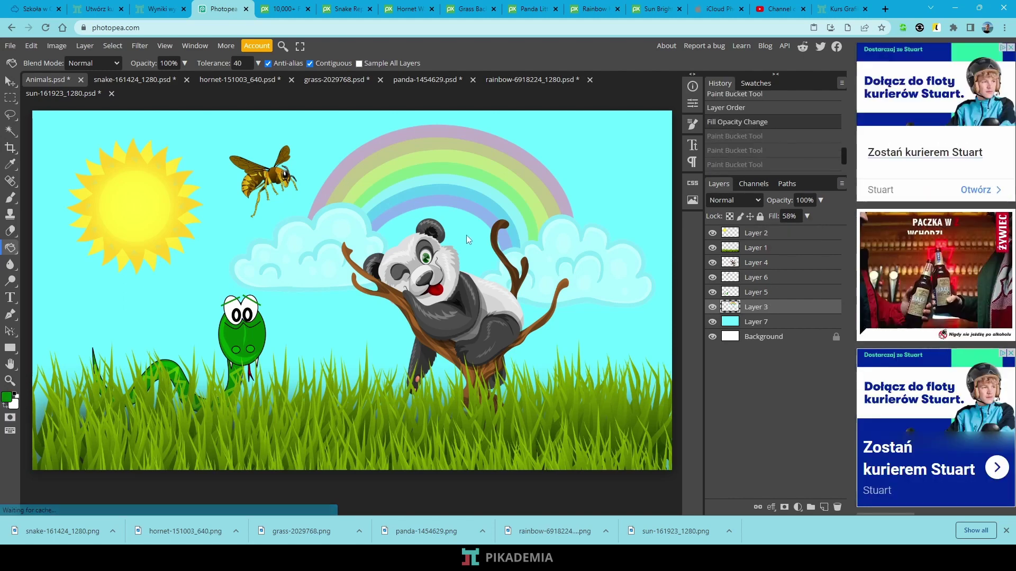
- Reposition the snake slightly up and to the left and the rainbow and panda to the right, and select the sky layer
click(10, 82)
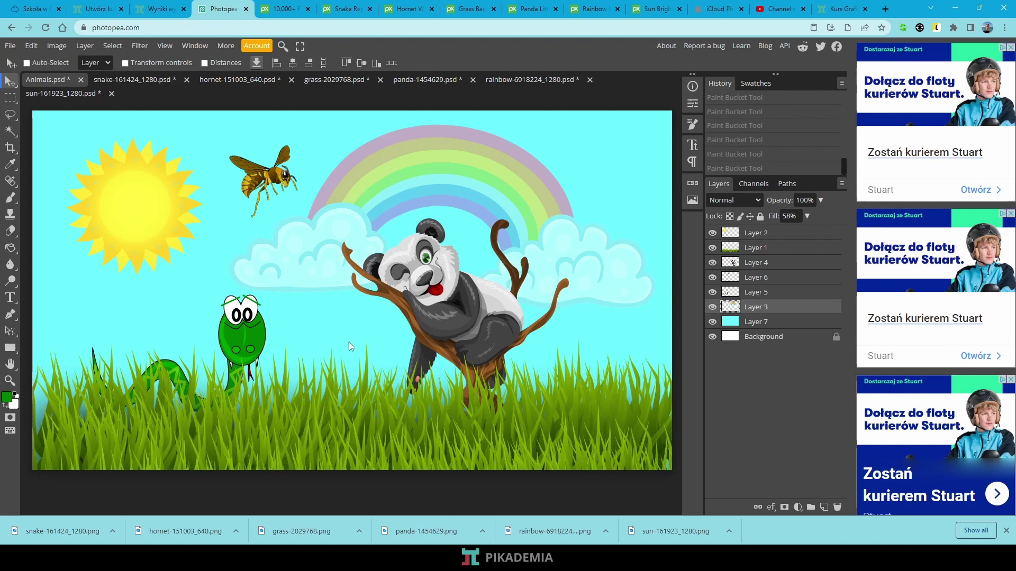
mouse_move(243, 329)
mouse_down()
mouse_move(262, 330)
mouse_move(250, 339)
mouse_move(243, 323)
mouse_move(228, 325)
mouse_up()
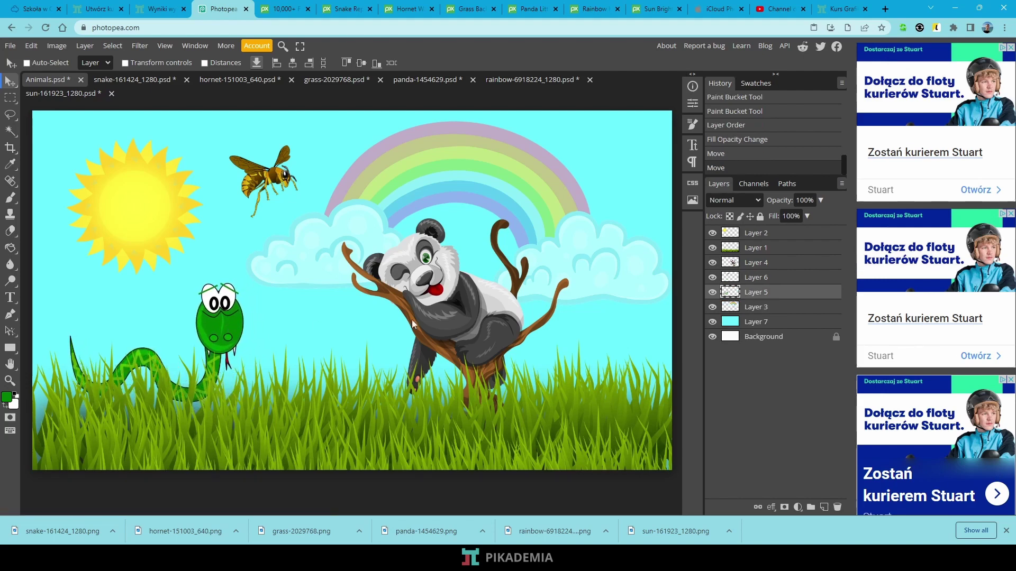
drag(458, 287, 495, 288)
key(ctrl)
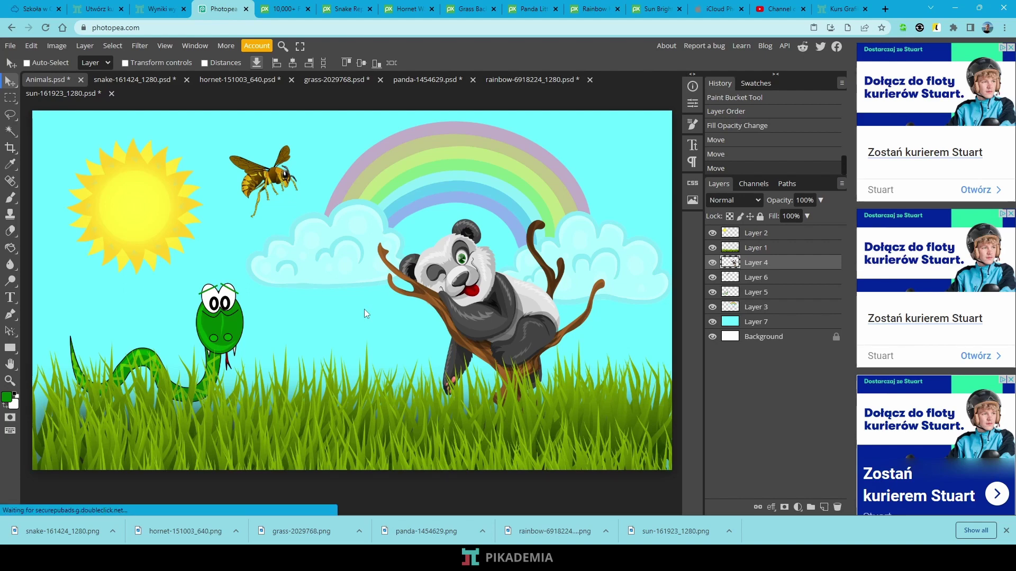
click(795, 324)
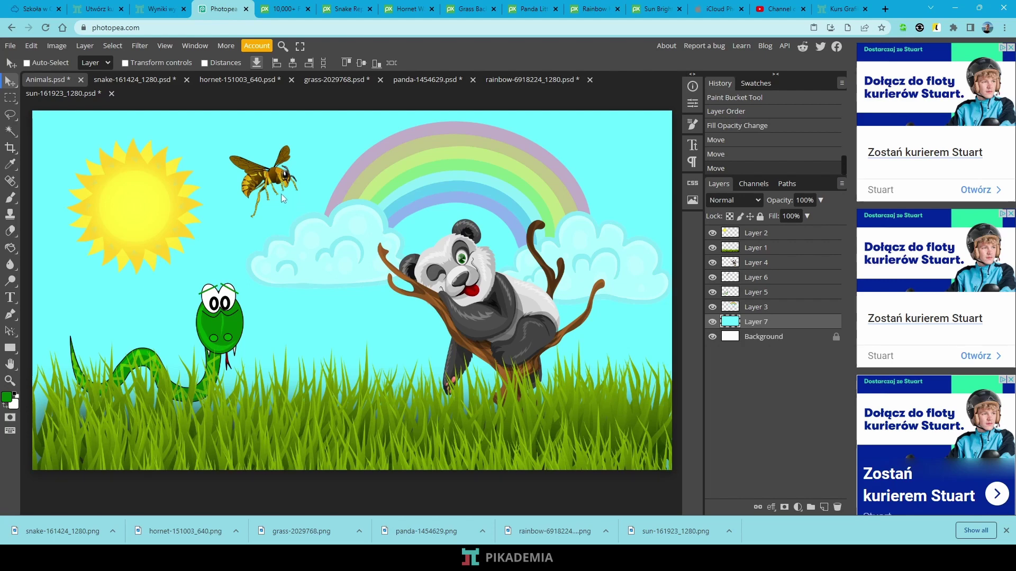
- Save the composition to PeaDrive storage as Animals.psd
click(14, 46)
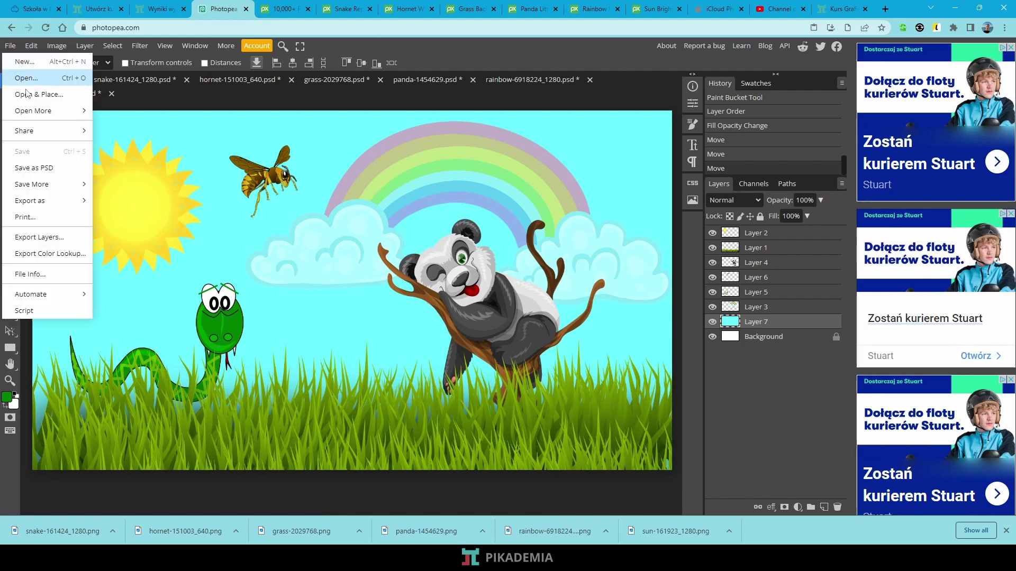
mouse_move(42, 185)
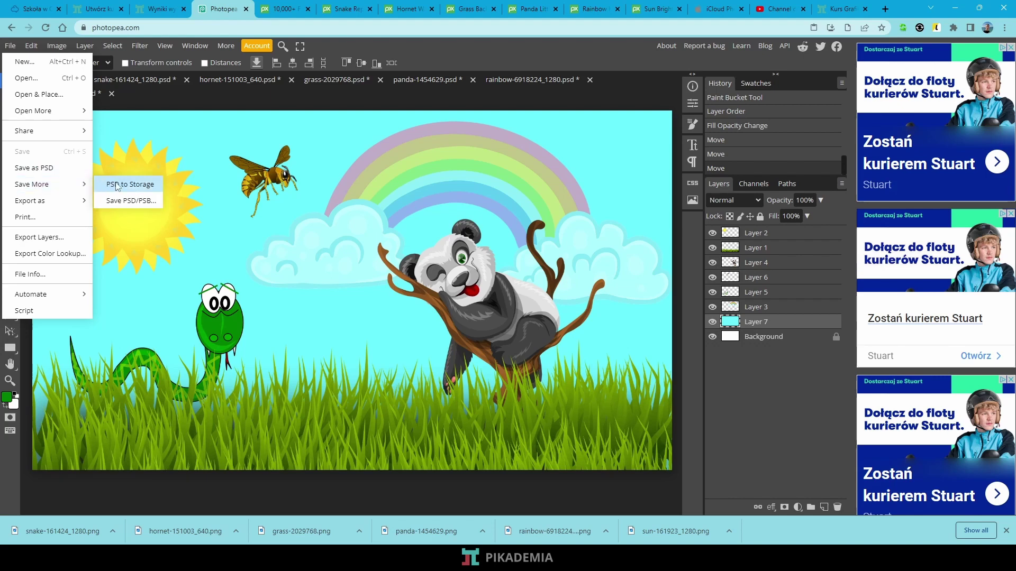
click(129, 186)
click(139, 183)
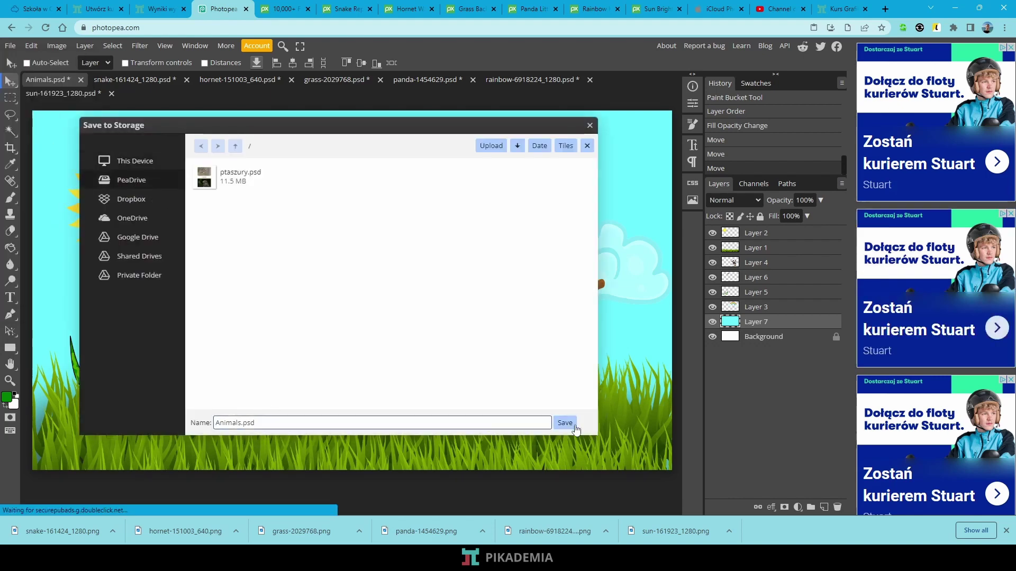
click(565, 423)
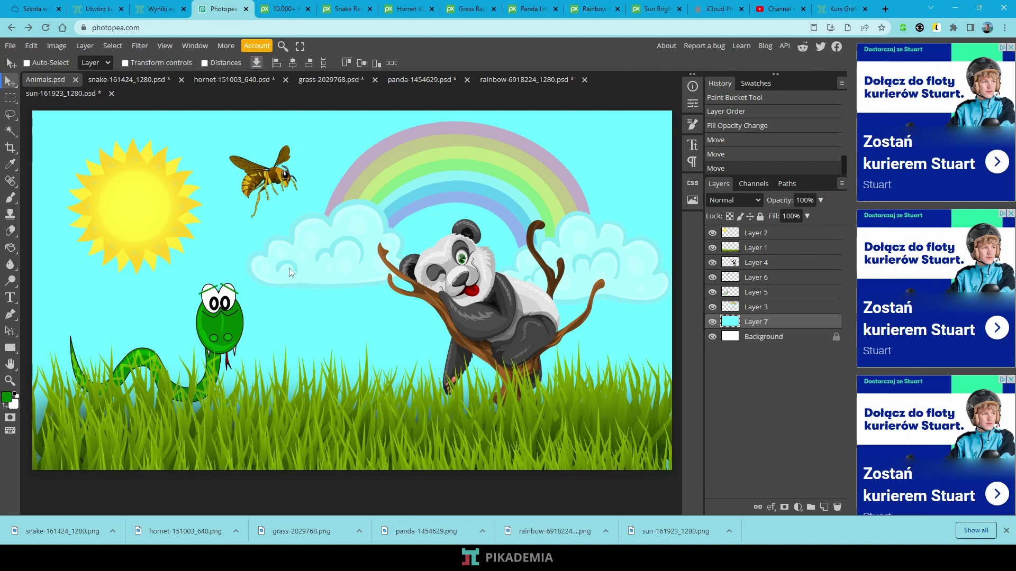
- Export the composition as a 1920 × 1080 px PNG named Animals
click(13, 47)
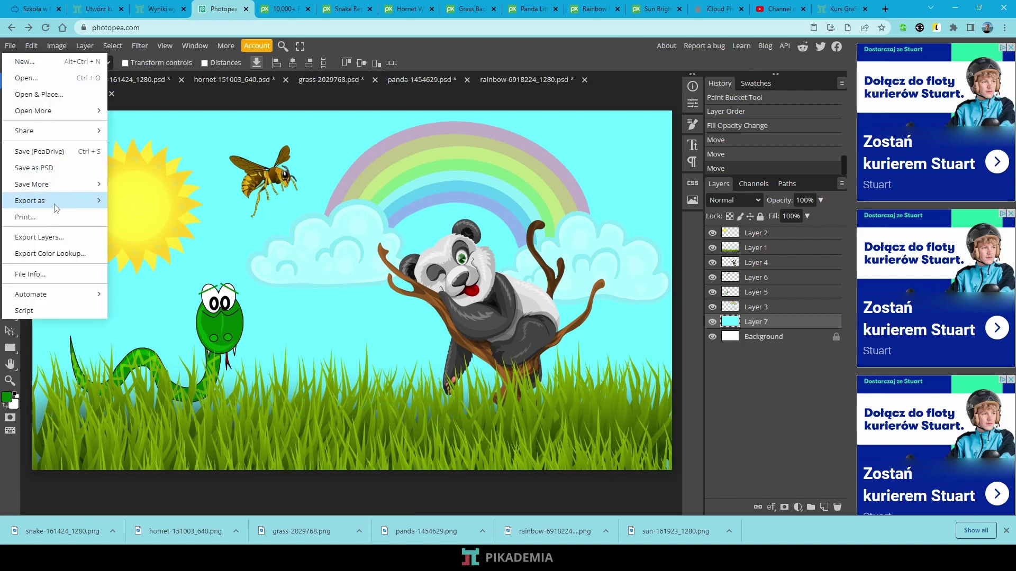
mouse_move(55, 202)
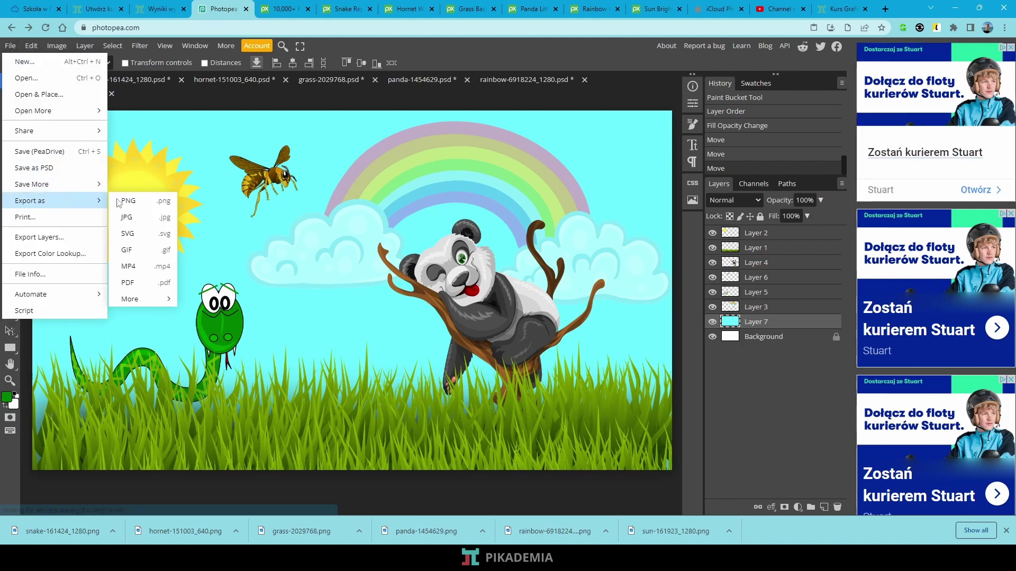
click(142, 207)
click(392, 283)
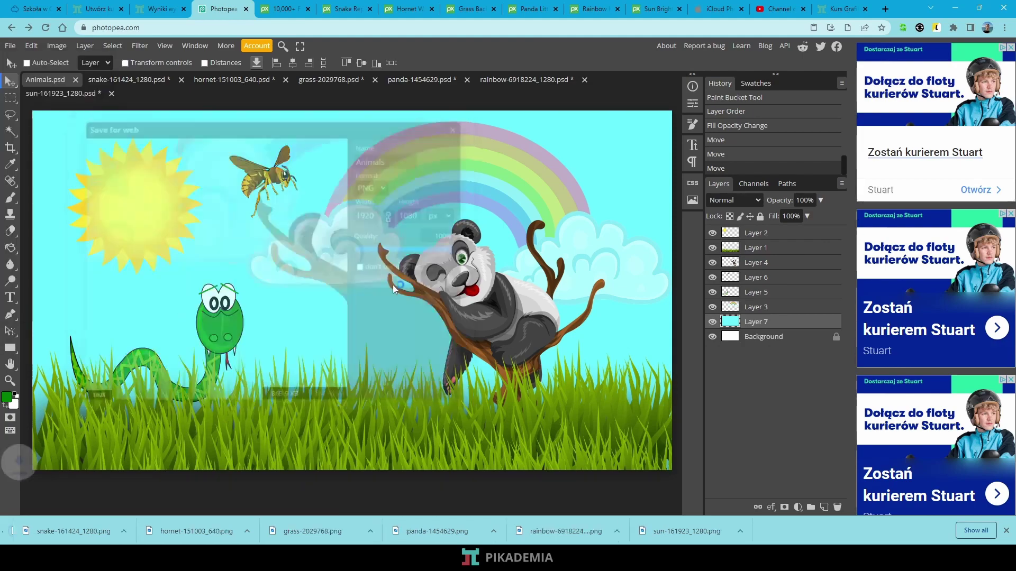